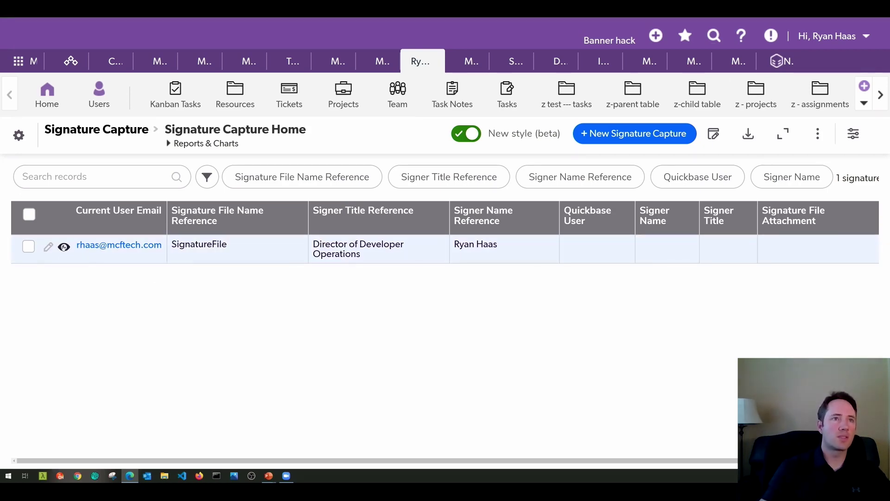
# Step: Open the existing Signature Capture record and review its signer name, signer title and signature file name reference values
pyautogui.rightClick(64, 247)
pyautogui.click(79, 253)
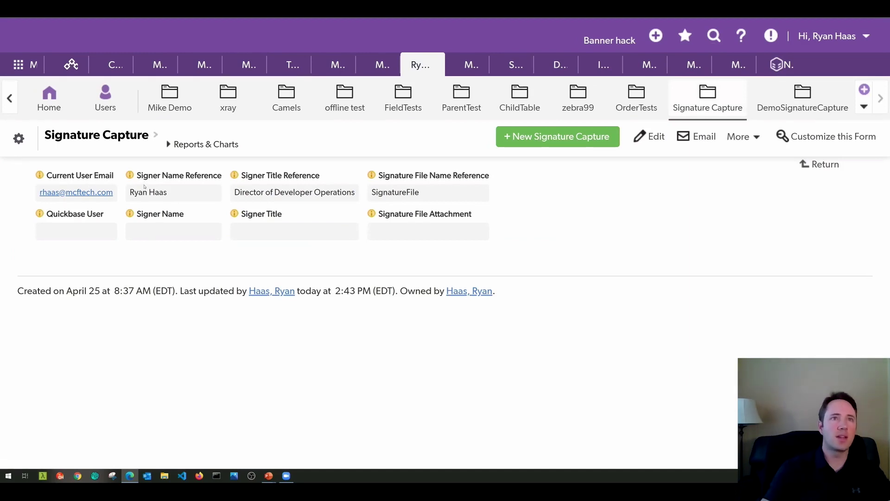
pyautogui.moveTo(175, 194); pyautogui.dragTo(129, 194)
pyautogui.moveTo(232, 194); pyautogui.dragTo(356, 201)
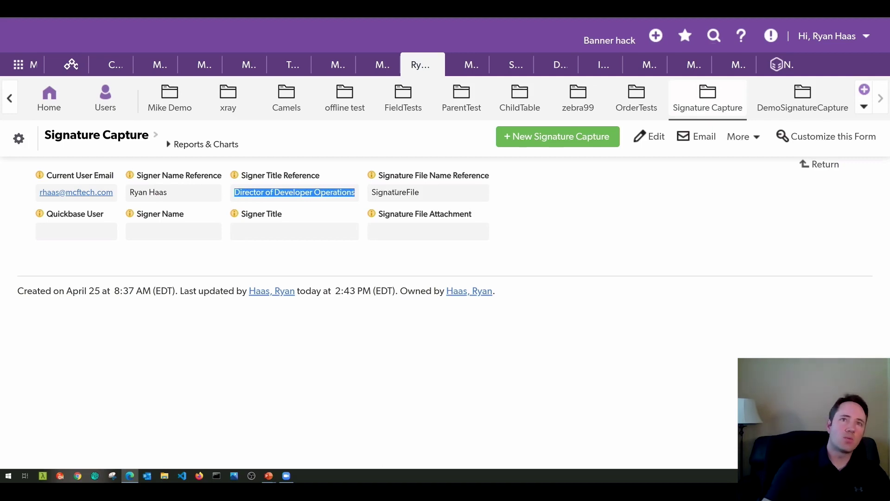
pyautogui.click(399, 193)
pyautogui.doubleClick(399, 192)
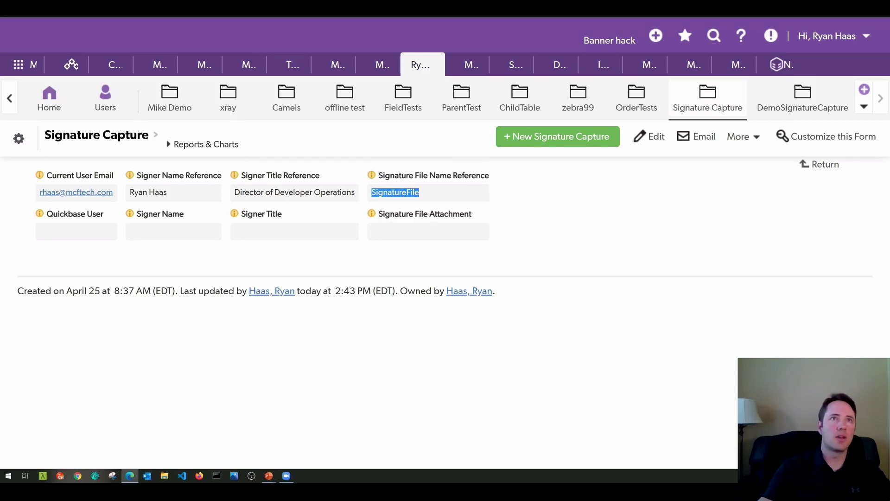
# Step: Switch to the Oasis AppSuite site, search its plugins for "gantt pro" and open the Gantt Pro listing
pyautogui.hotkey('ctrl', 'Tab')
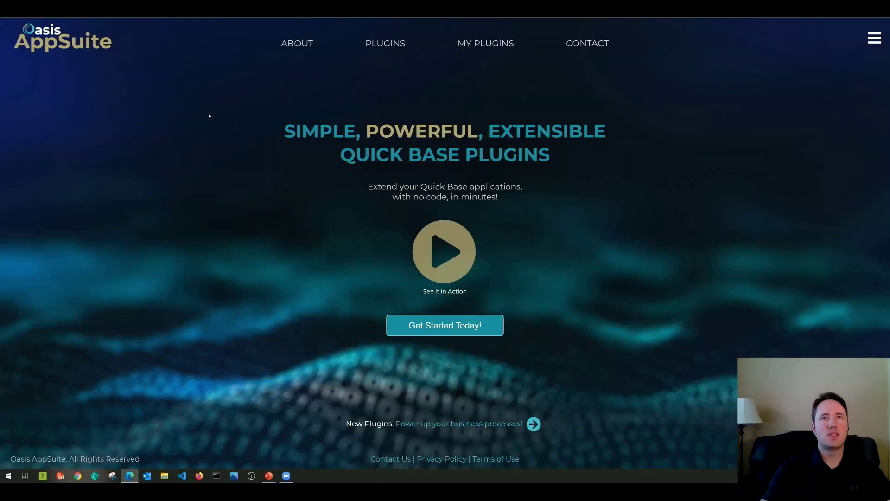
pyautogui.click(383, 45)
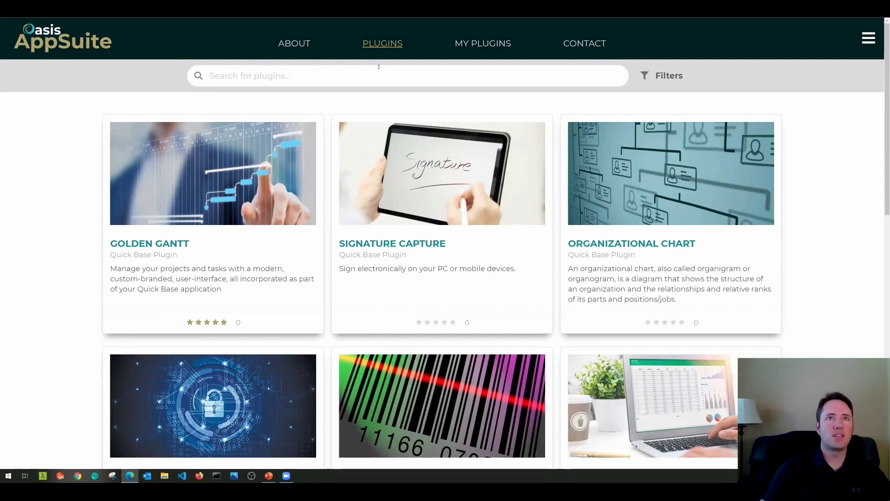
pyautogui.click(352, 78)
pyautogui.write('gant')
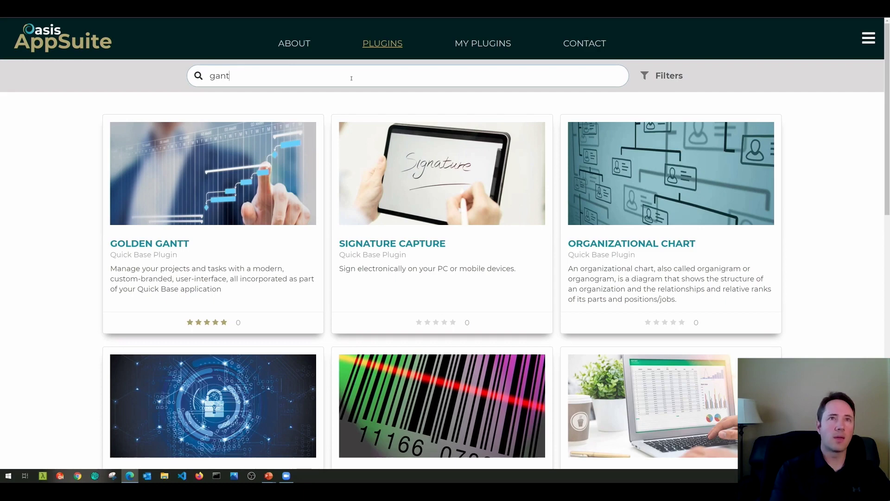
pyautogui.write('t pro')
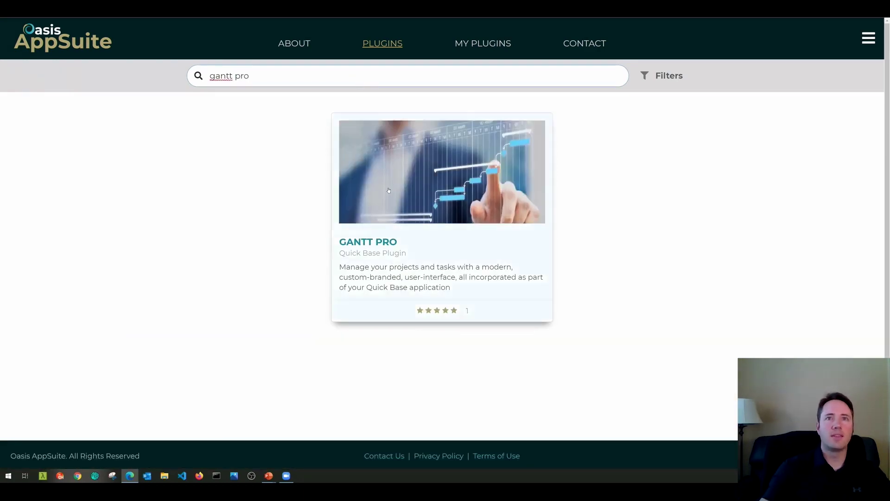
pyautogui.click(399, 187)
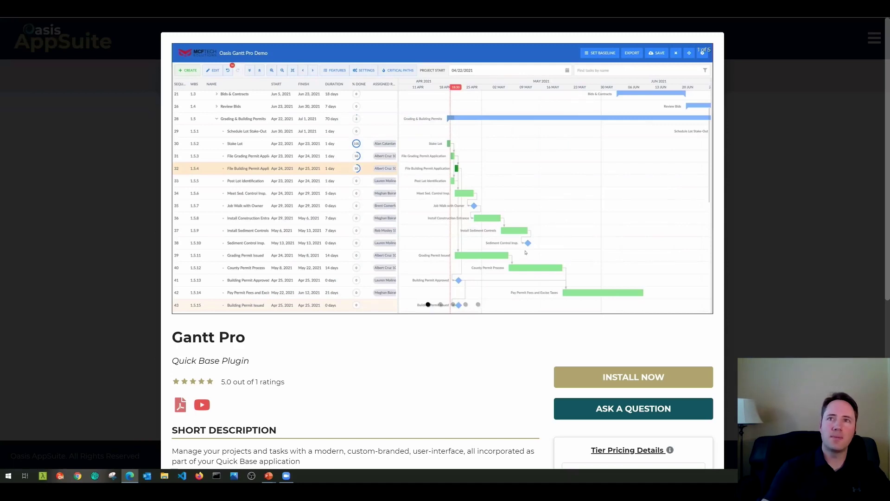
# Step: Browse the Gantt Pro screenshots and review the plugin's short description, key points and detailed overview
pyautogui.moveTo(709, 185)
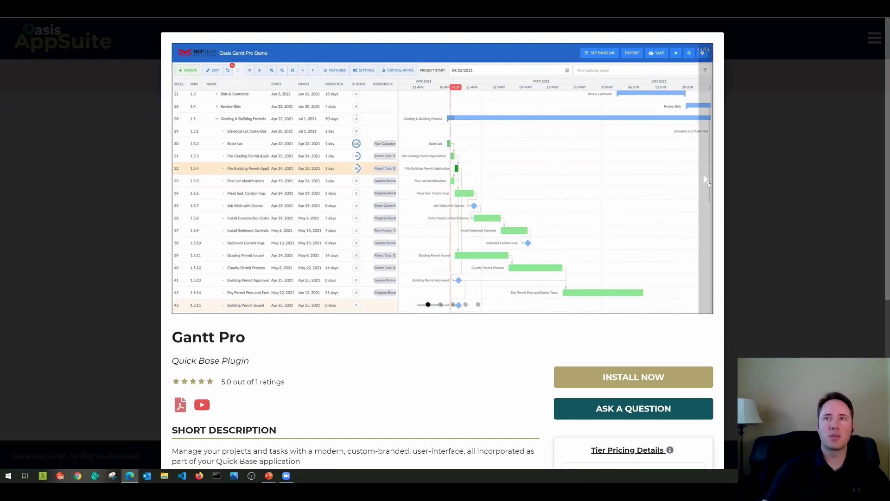
pyautogui.click(709, 185)
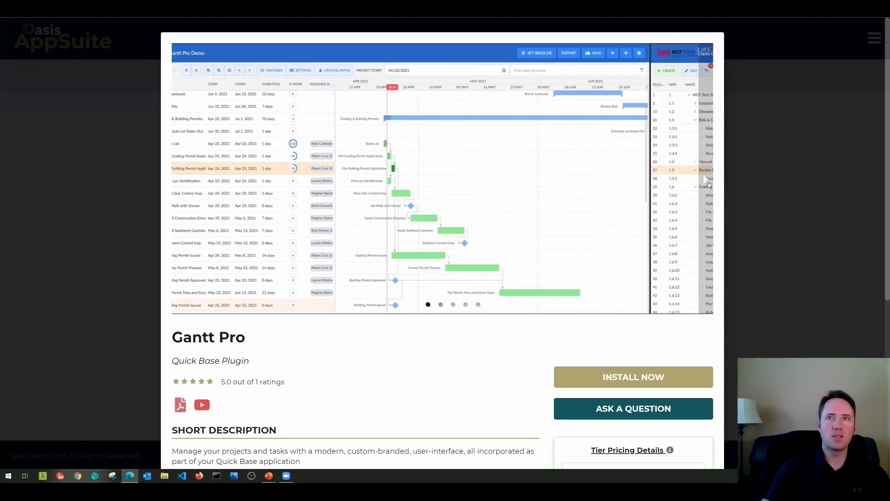
pyautogui.click(708, 185)
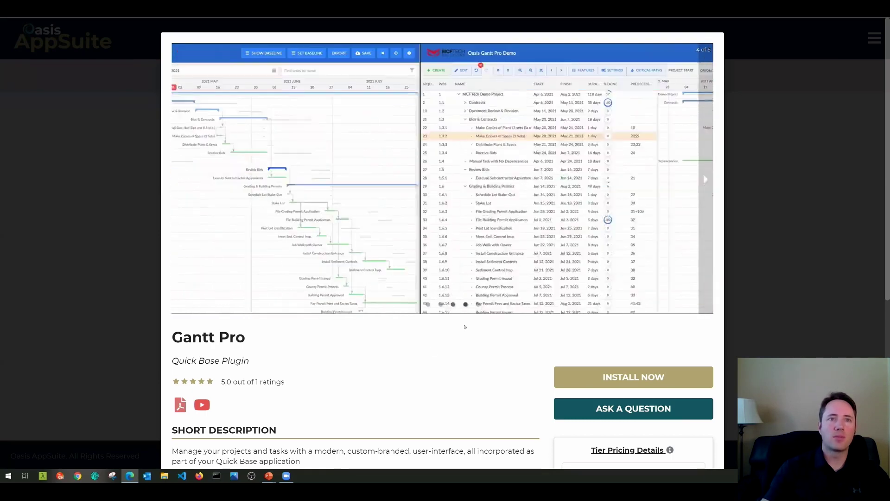
pyautogui.scroll(-5, 365, 314)
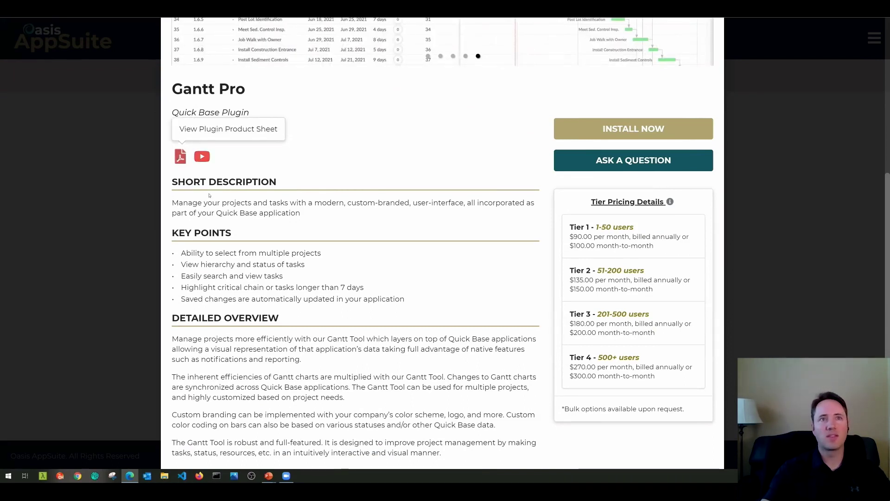
pyautogui.moveTo(203, 202); pyautogui.dragTo(344, 396)
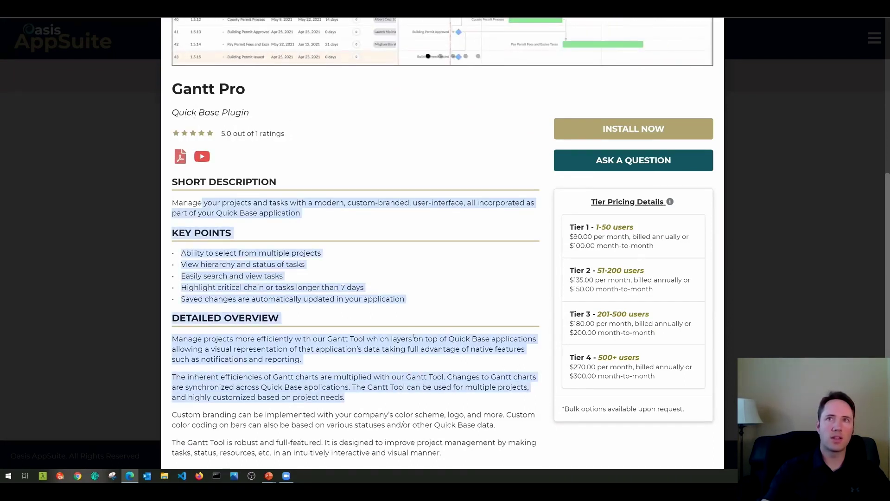
# Step: Check the installation prerequisites of Gantt Pro without continuing, and close the plugin's listing
pyautogui.click(619, 134)
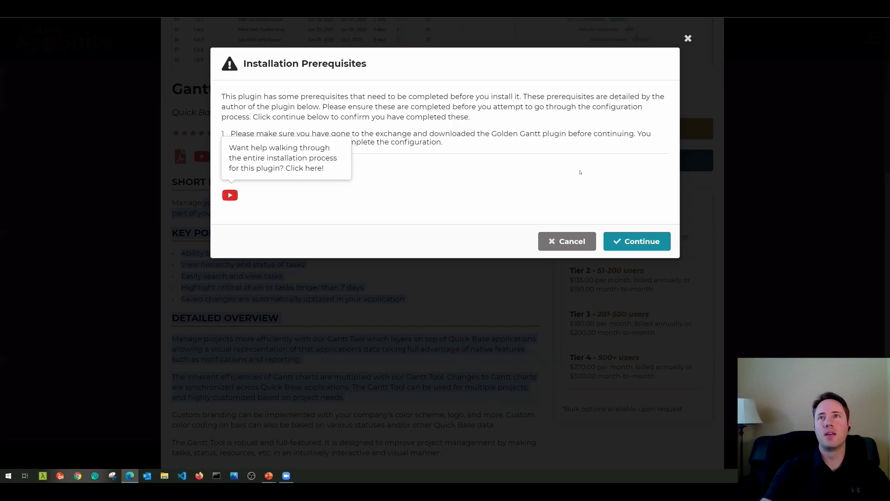
pyautogui.click(744, 173)
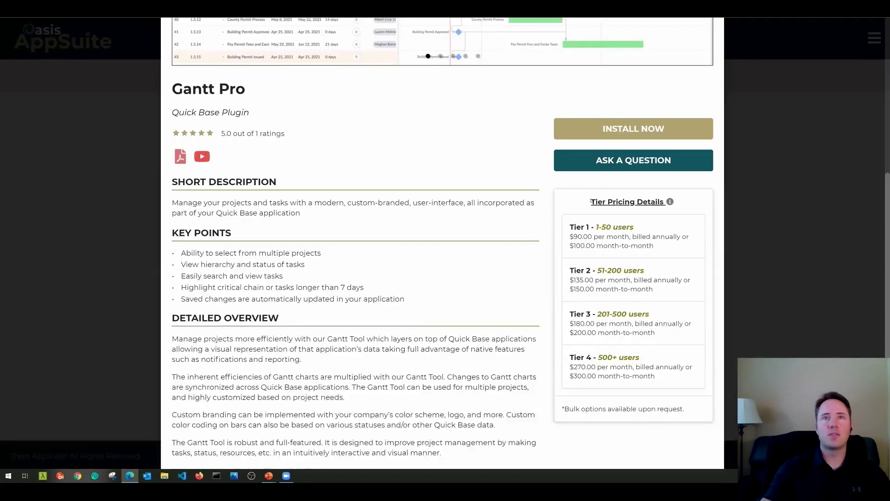
pyautogui.press('Escape')
# Step: Find the Signature Capture plugin by searching for "sign" and start installing it with the existing personal test application connection
pyautogui.doubleClick(380, 83)
pyautogui.hotkey('ctrl', 'a')
pyautogui.write('sign')
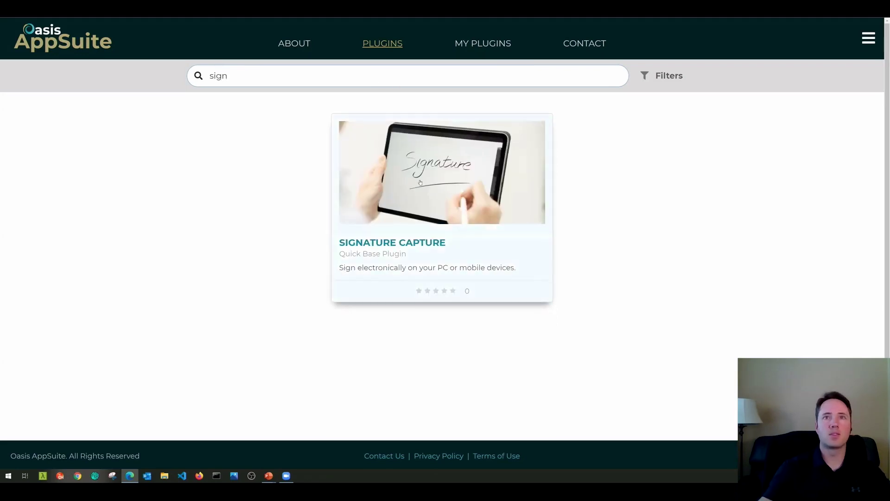
pyautogui.click(417, 181)
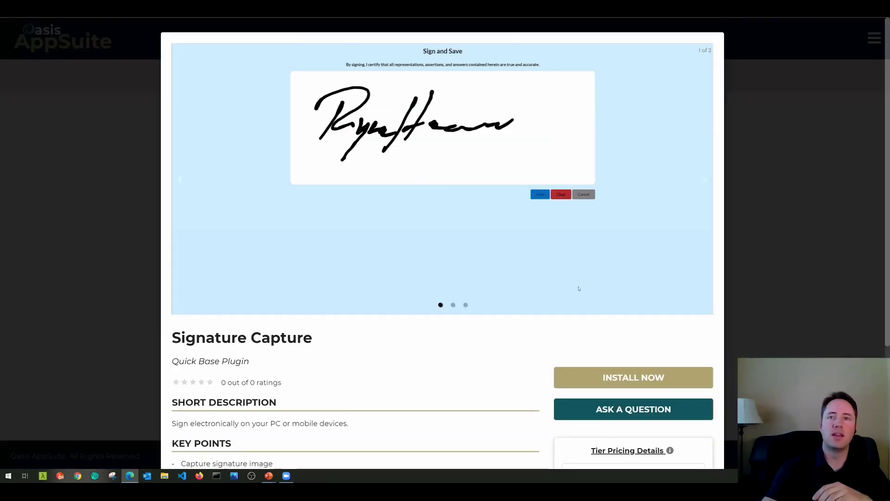
pyautogui.click(559, 378)
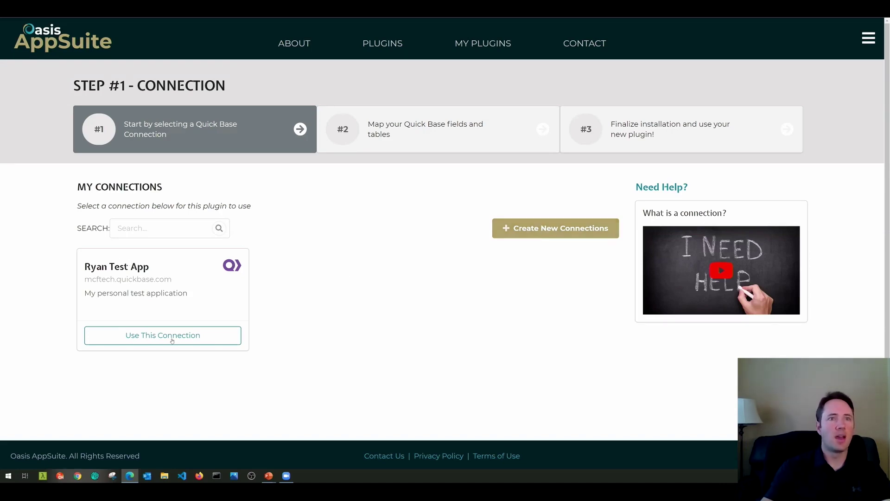
pyautogui.click(157, 342)
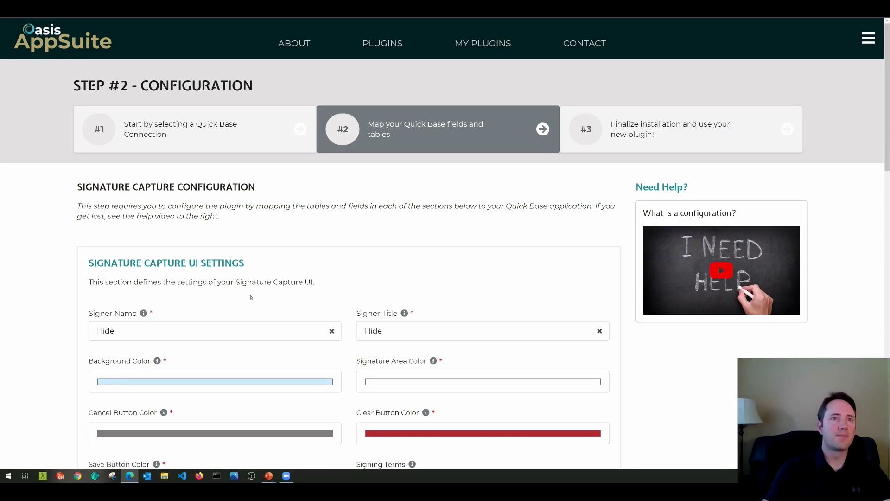
# Step: In the Signature Capture UI settings, set Signer Name to Require and Signer Title to Show and Require
pyautogui.scroll(-5, 251, 297)
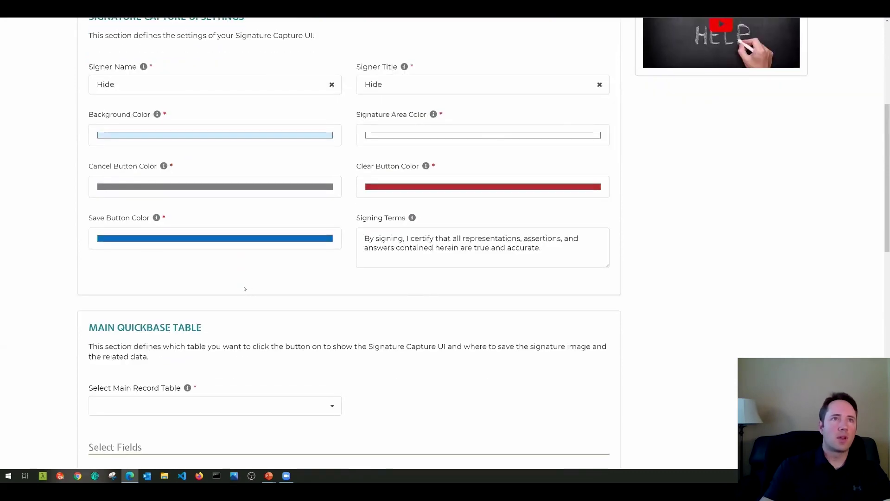
pyautogui.scroll(4, 208, 313)
pyautogui.scroll(2, 208, 313)
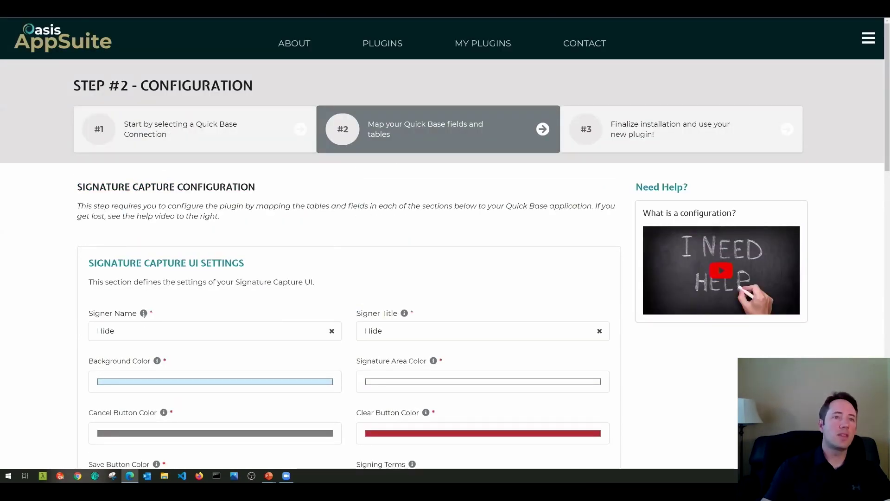
pyautogui.moveTo(143, 314)
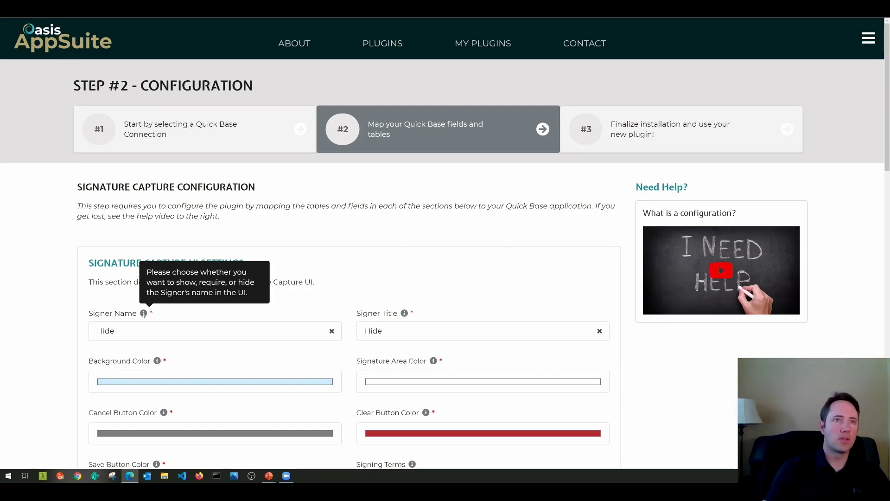
pyautogui.click(139, 335)
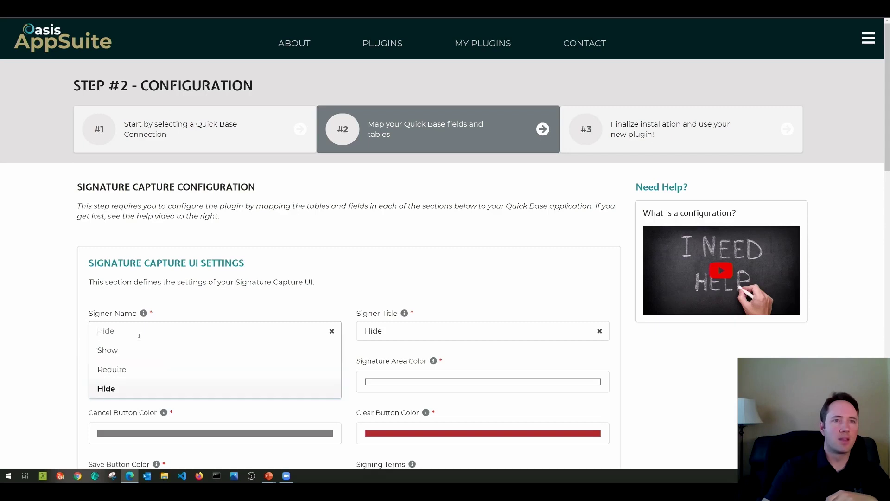
pyautogui.click(112, 369)
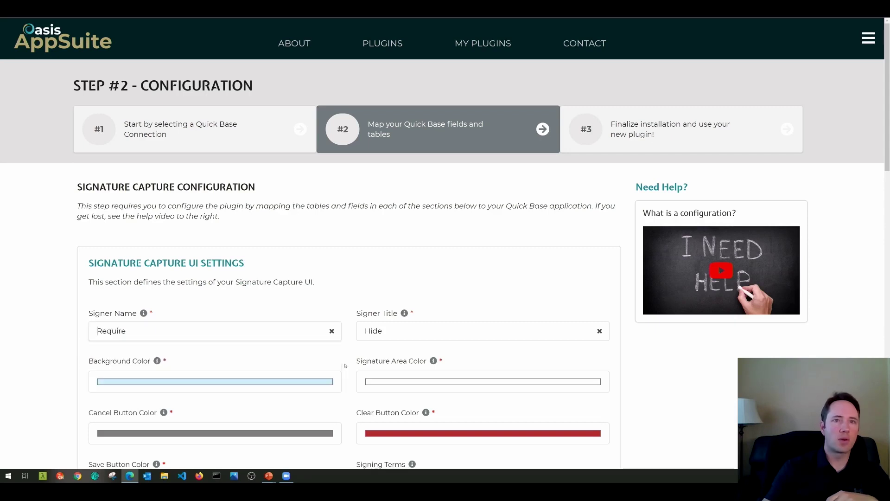
pyautogui.click(396, 336)
pyautogui.click(400, 389)
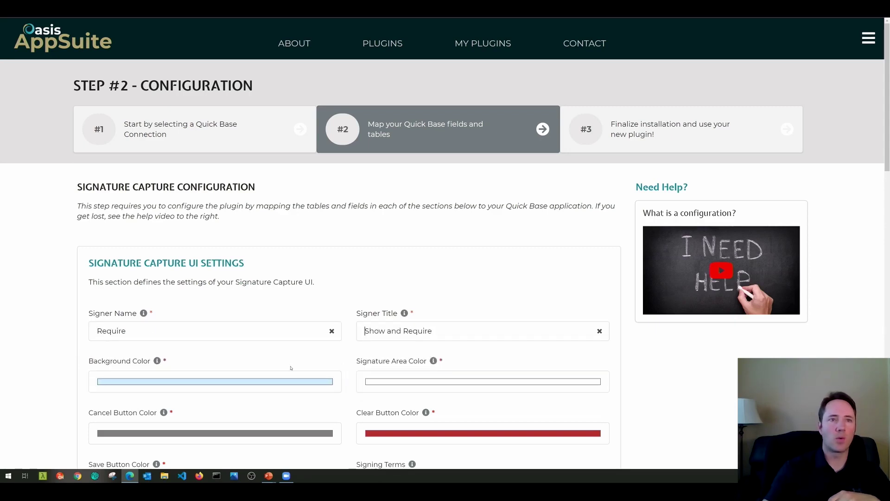
# Step: Change the signature UI's background color to light grey, about RGB 227, 227, 227
pyautogui.scroll(-5, 266, 353)
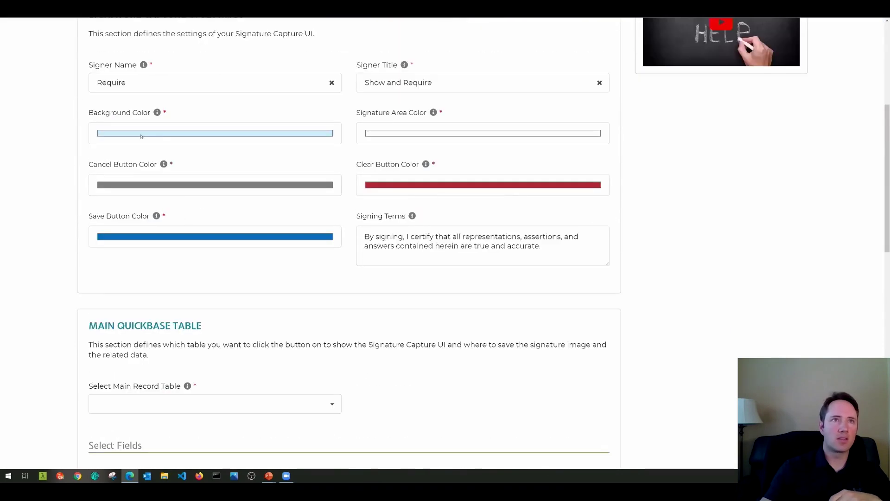
pyautogui.click(138, 137)
pyautogui.moveTo(113, 145); pyautogui.dragTo(85, 157)
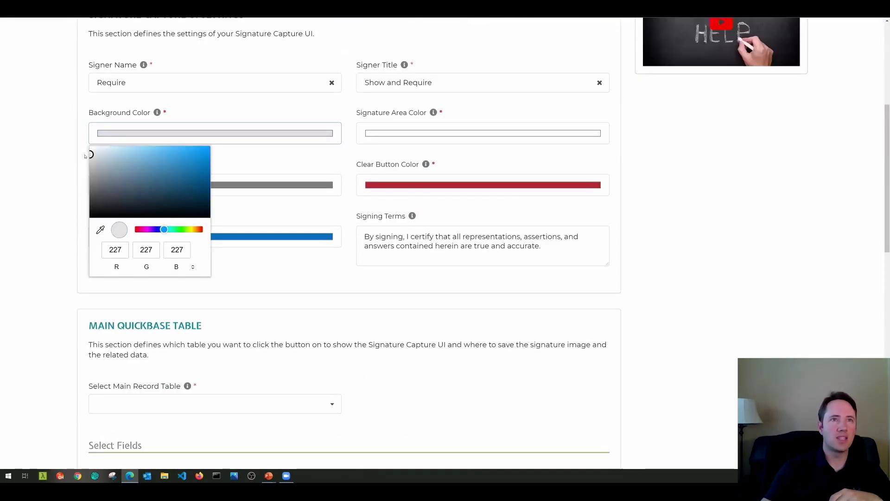
# Step: Set the Clear button color to light pink (RGB 255, 189, 191) and the Save button color to light green (RGB 209, 255, 212)
pyautogui.click(375, 188)
pyautogui.moveTo(389, 202); pyautogui.dragTo(389, 198)
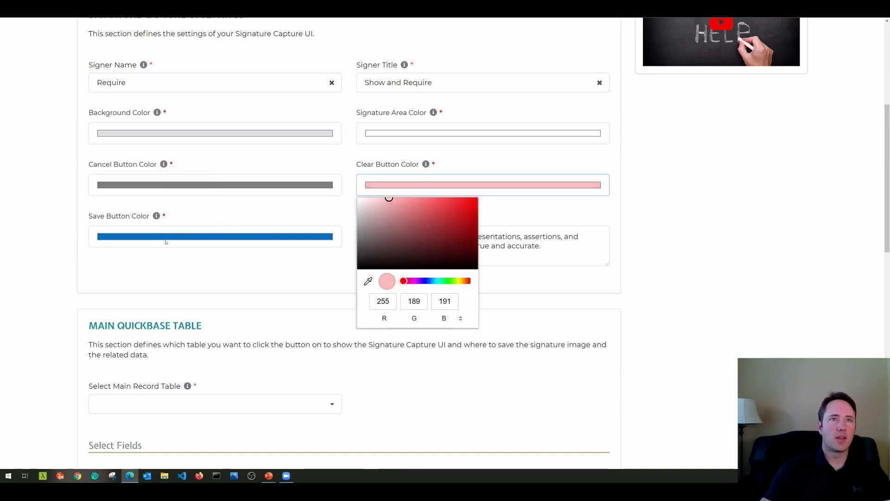
pyautogui.click(196, 235)
pyautogui.moveTo(175, 336); pyautogui.dragTo(181, 332)
pyautogui.moveTo(127, 252); pyautogui.dragTo(113, 250)
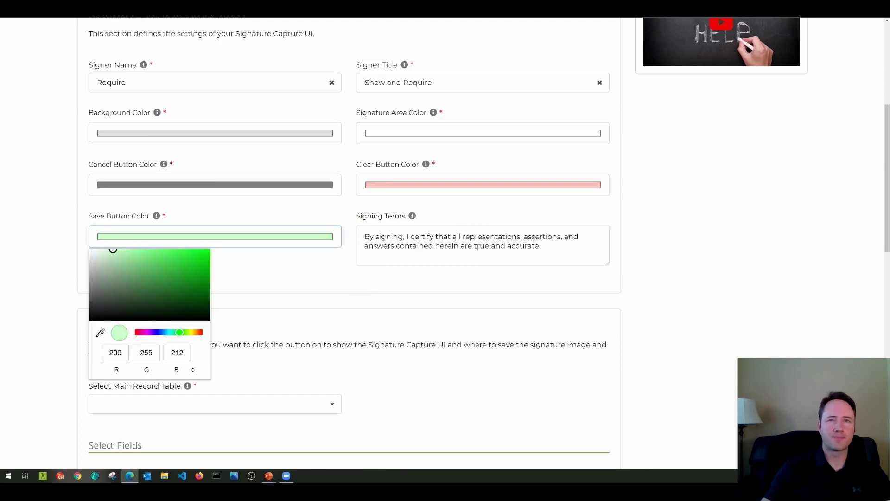
# Step: Review the default signing terms text in the Signature Capture UI settings
pyautogui.click(371, 234)
pyautogui.moveTo(371, 233); pyautogui.dragTo(353, 232)
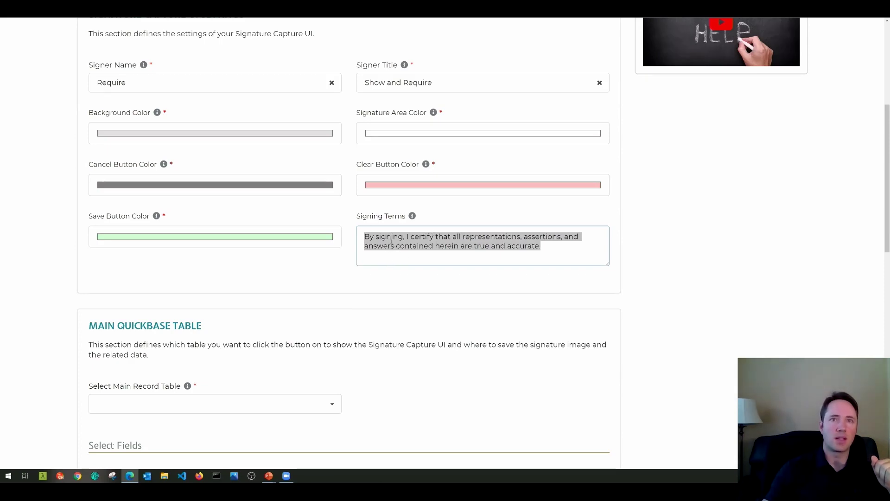
# Step: Choose Signature Capture as the main record table in the Main Quickbase Table section
pyautogui.scroll(-5, 390, 255)
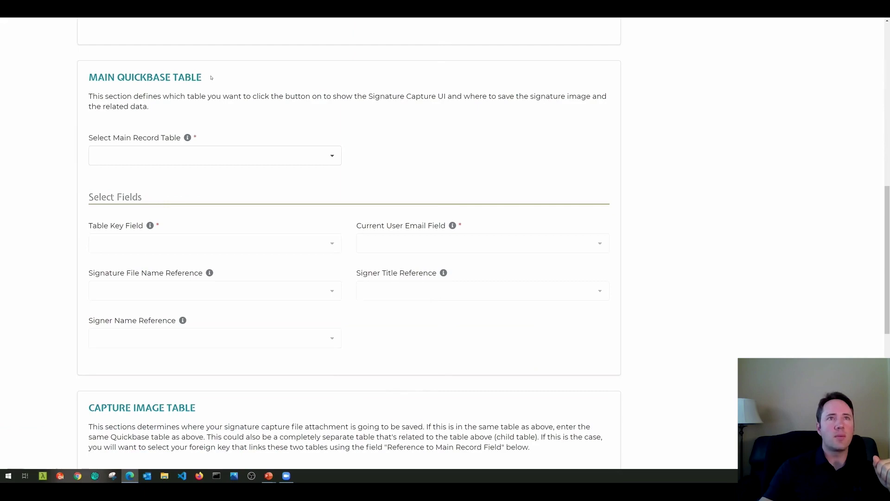
pyautogui.moveTo(202, 77); pyautogui.dragTo(89, 79)
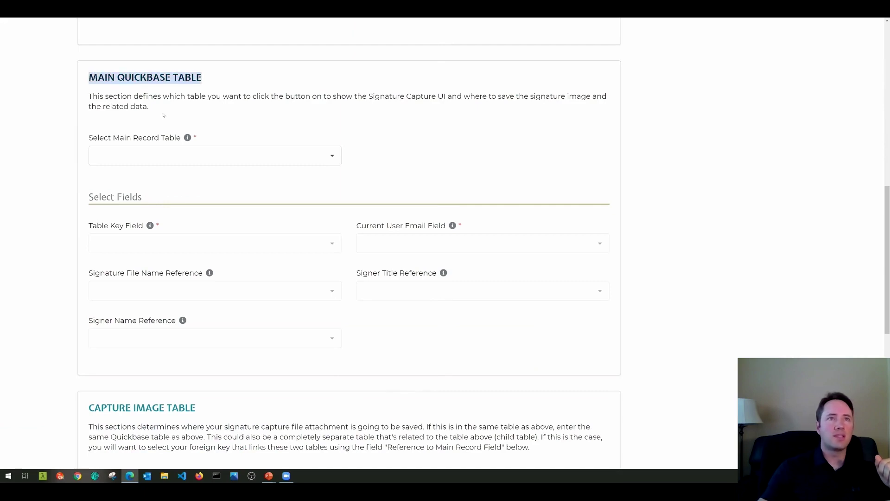
pyautogui.click(213, 155)
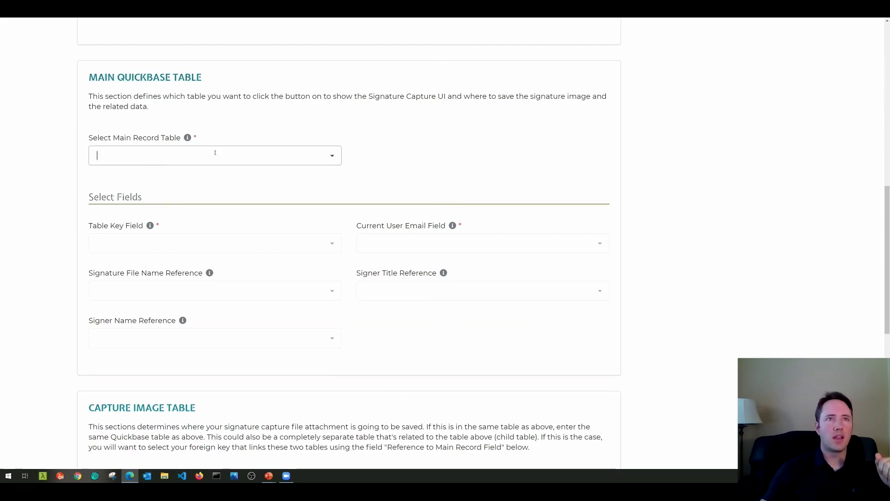
pyautogui.write('sign')
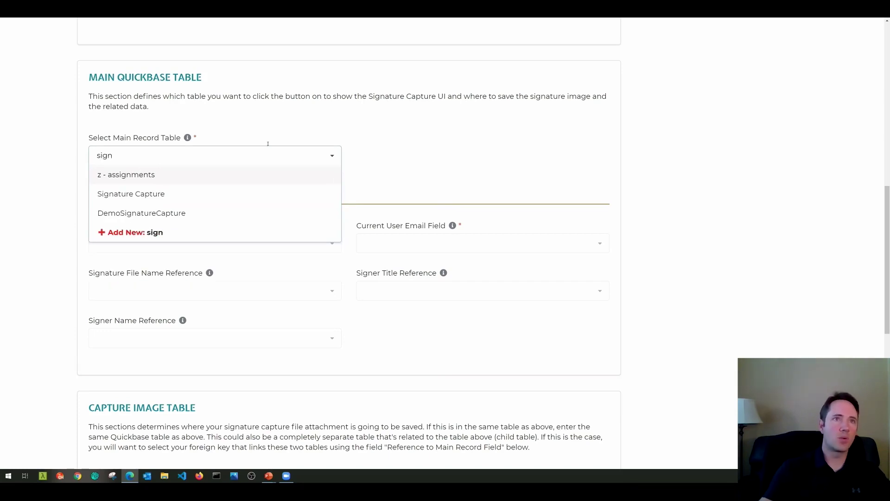
pyautogui.click(149, 194)
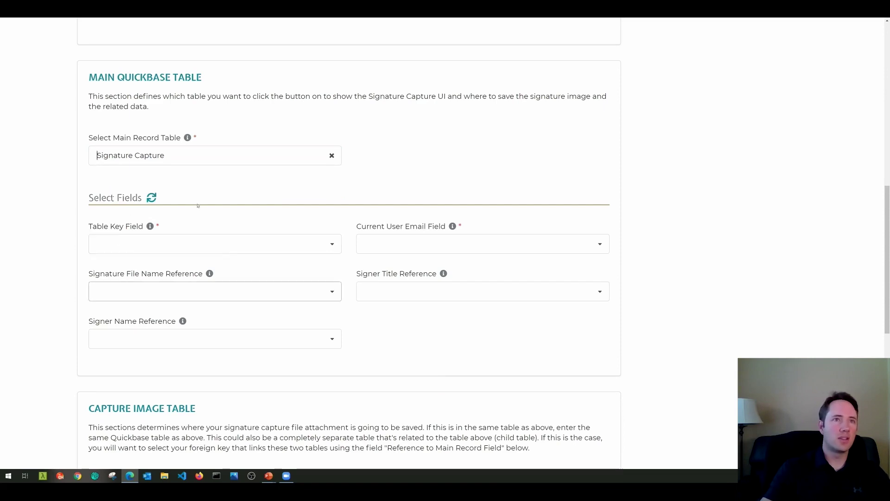
# Step: Map the main table's Table Key Field to Record ID# and its Current User Email Field to Current User Email
pyautogui.click(142, 245)
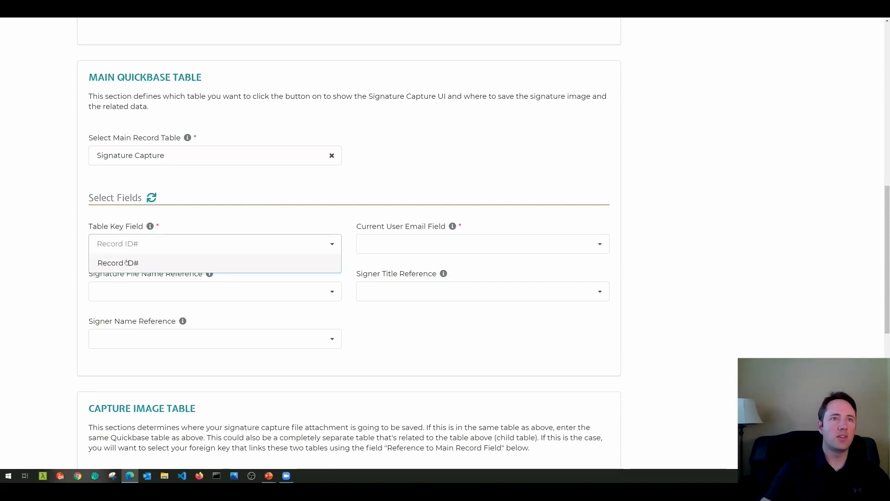
pyautogui.click(125, 263)
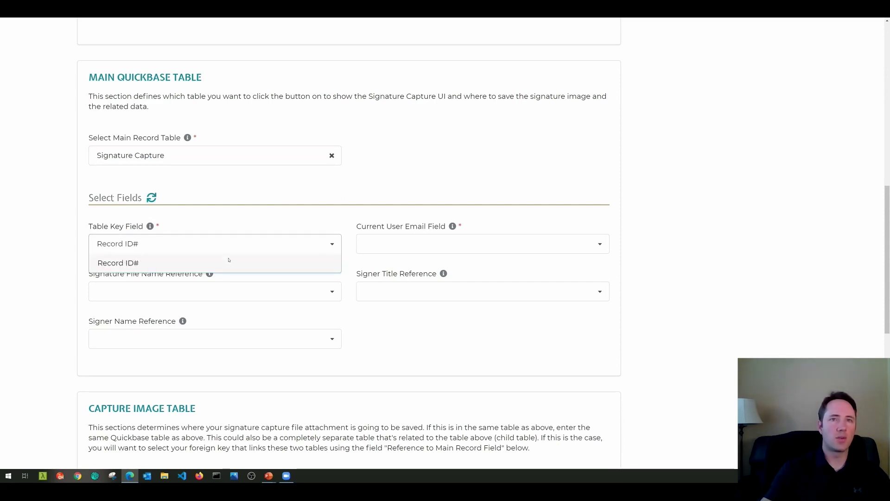
pyautogui.click(398, 245)
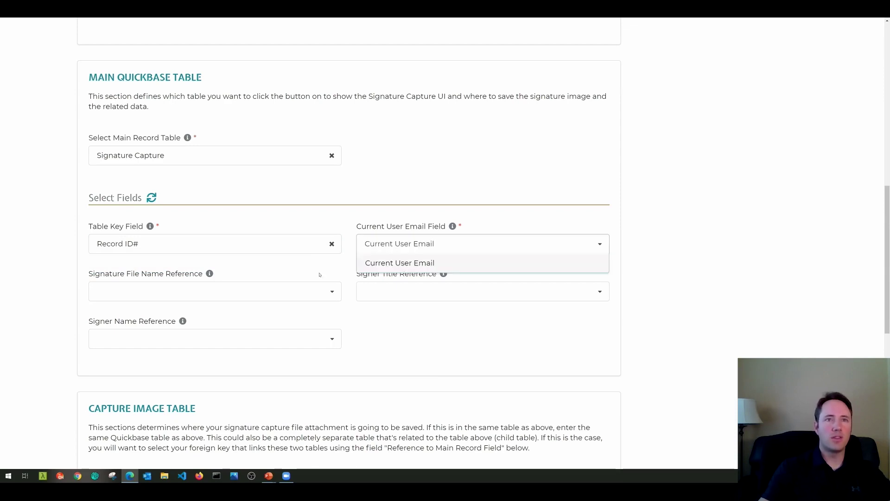
pyautogui.click(401, 263)
# Step: Map the main table's file name, signer title and signer name references to Signature File Name Reference, Signer Title Reference and Signer Name Reference
pyautogui.click(190, 290)
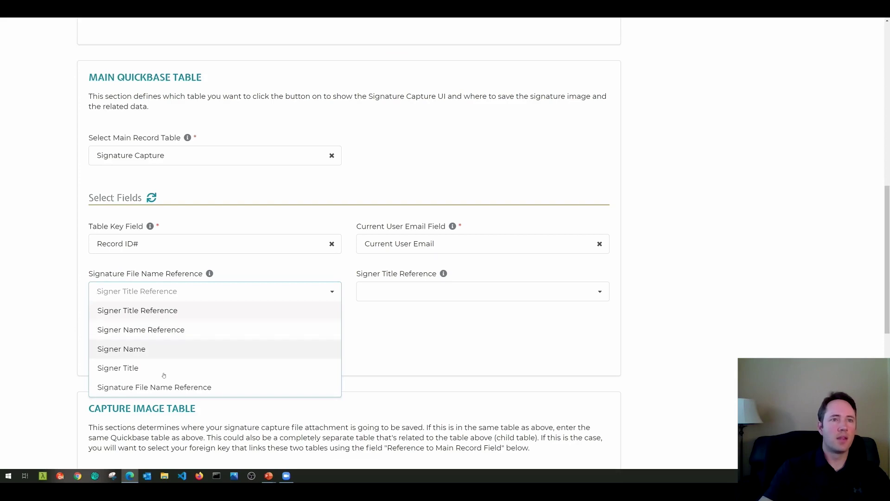
pyautogui.click(163, 387)
pyautogui.click(402, 292)
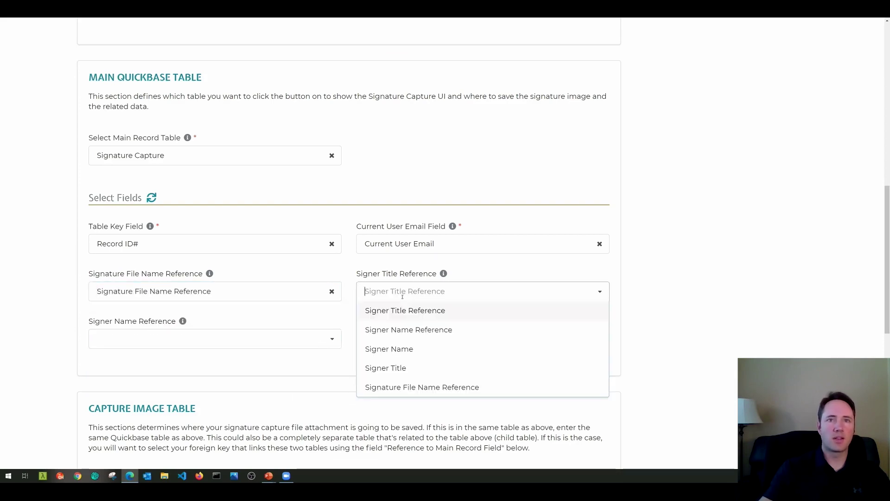
pyautogui.click(372, 316)
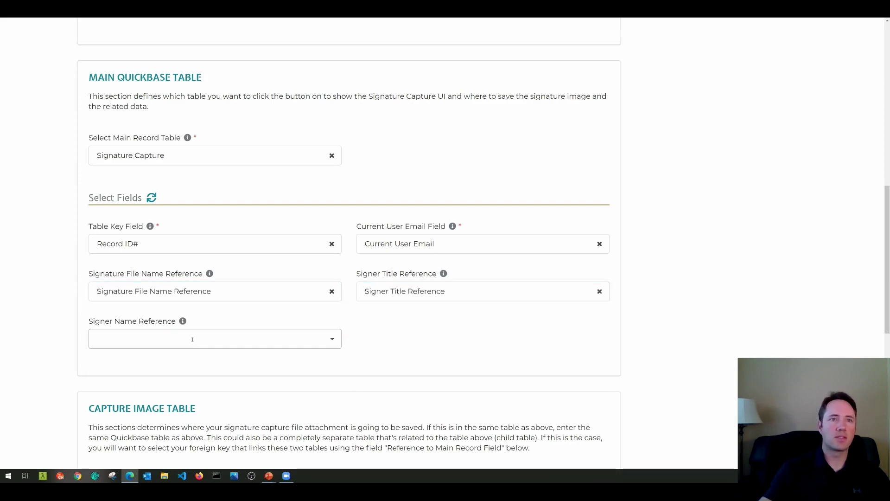
pyautogui.click(200, 338)
pyautogui.click(156, 377)
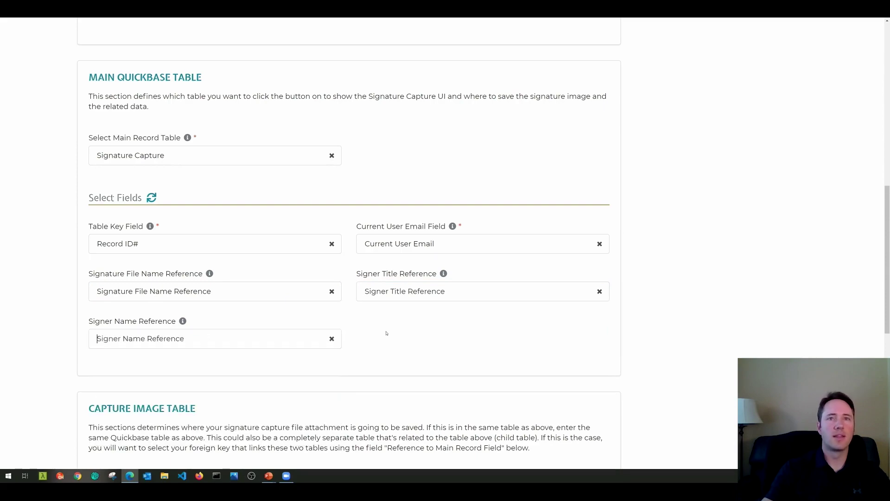
# Step: Choose Signature Capture as the signature capture file table in the Capture Image Table section
pyautogui.scroll(-1, 401, 320)
pyautogui.scroll(-8, 400, 320)
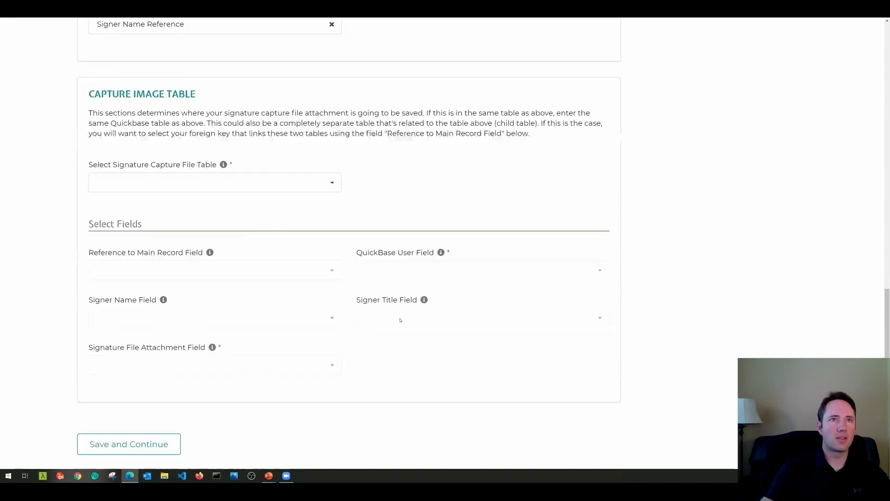
pyautogui.scroll(4, 400, 320)
pyautogui.scroll(-4, 341, 318)
pyautogui.scroll(6, 238, 252)
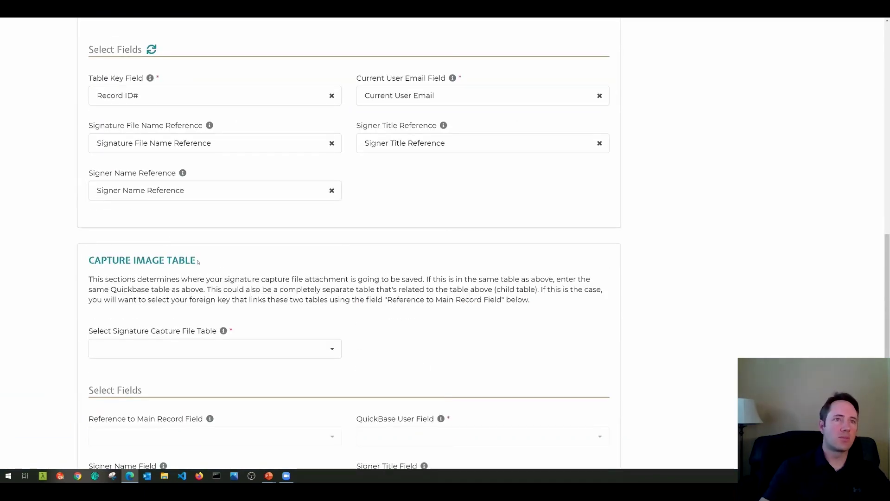
pyautogui.click(164, 348)
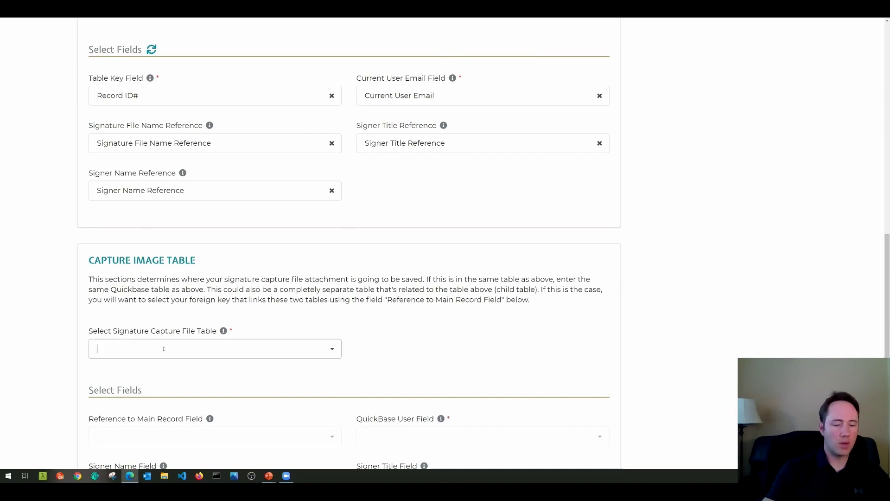
pyautogui.write('sign')
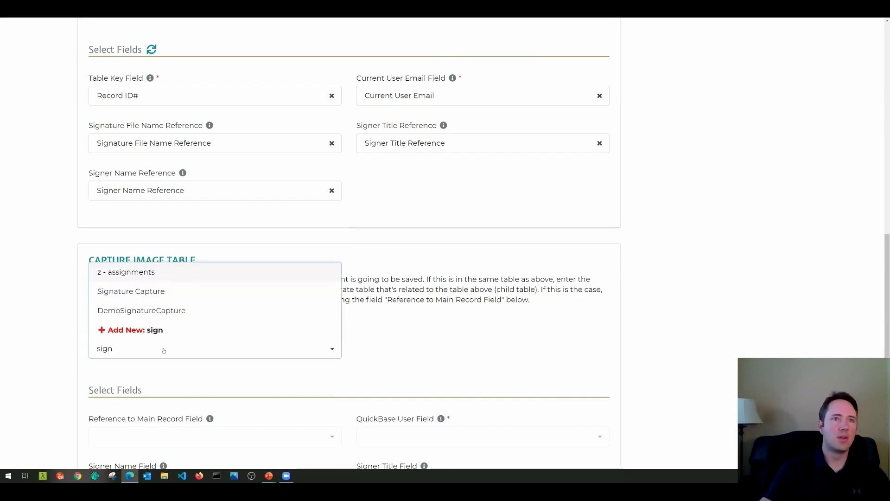
pyautogui.click(157, 291)
# Step: Map the capture image table's QuickBase User Field to Quickbase User, Signer Name Field to Signer Name and Signer Title Field to Signer Title
pyautogui.scroll(-5, 229, 324)
pyautogui.scroll(-1, 241, 315)
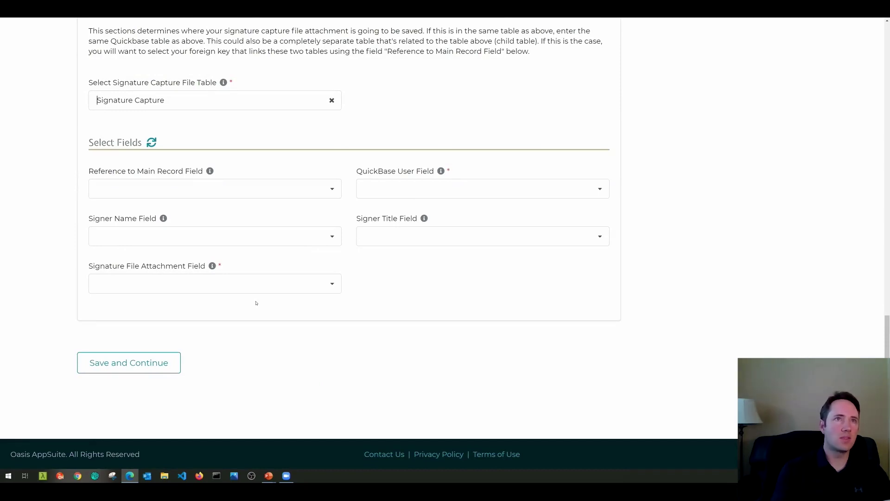
pyautogui.click(395, 197)
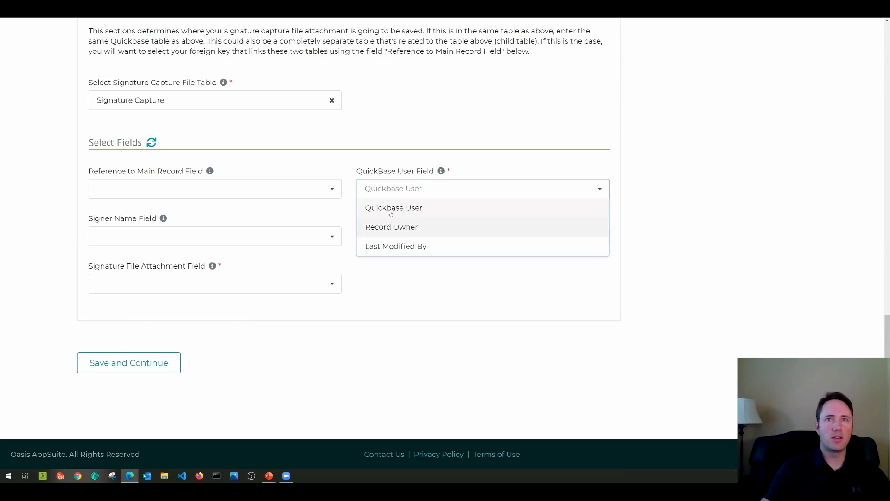
pyautogui.click(392, 206)
pyautogui.click(191, 241)
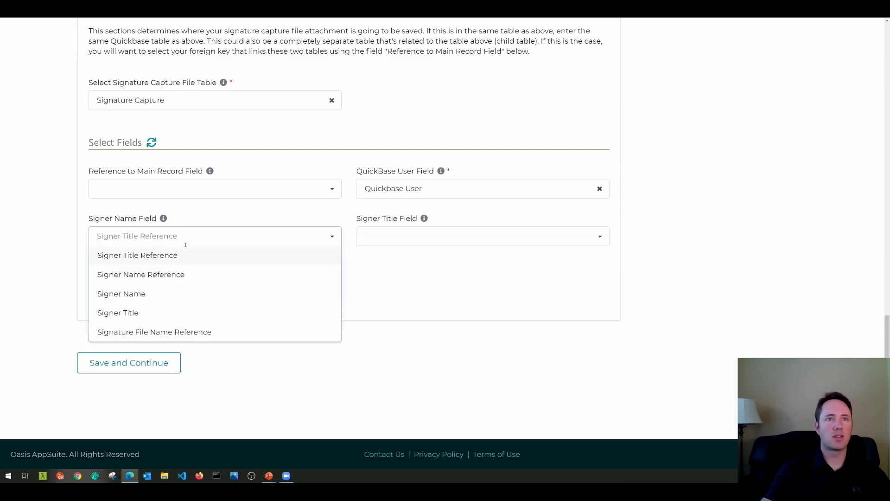
pyautogui.click(153, 293)
pyautogui.click(387, 237)
pyautogui.click(388, 313)
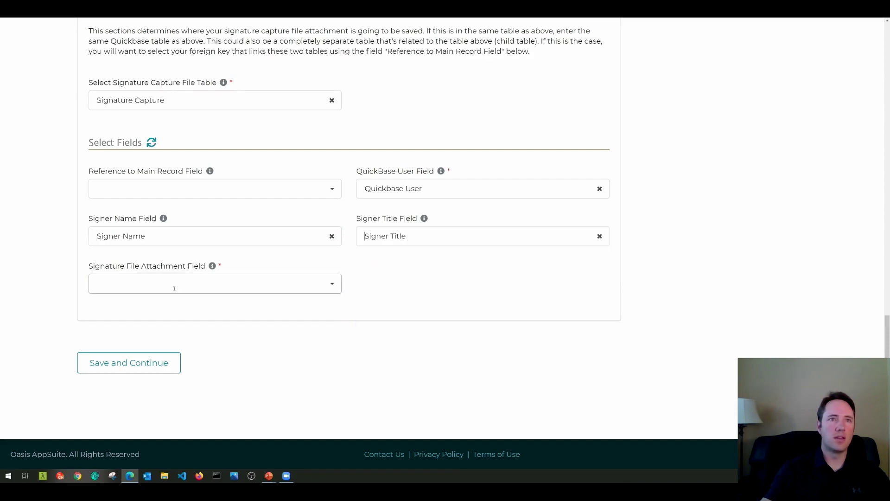
# Step: Set the Signature File Attachment Field to Signature File Attachment and save the mapping to continue to the completion step
pyautogui.click(174, 288)
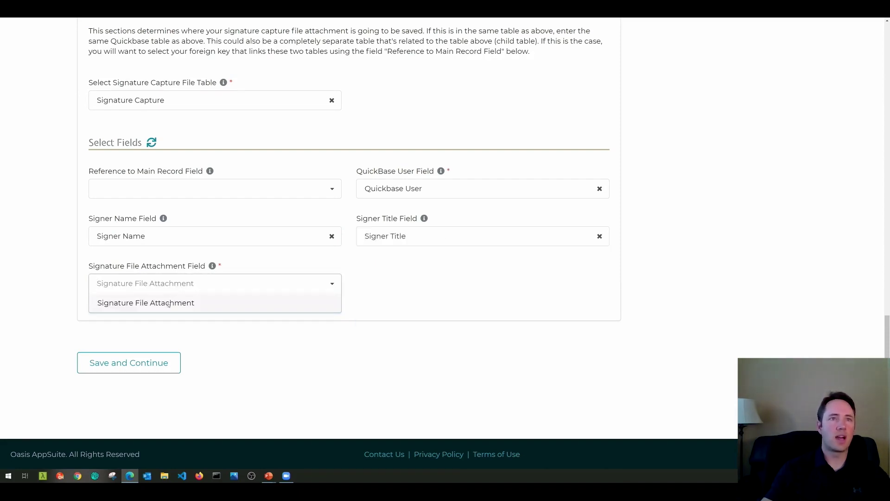
pyautogui.click(168, 303)
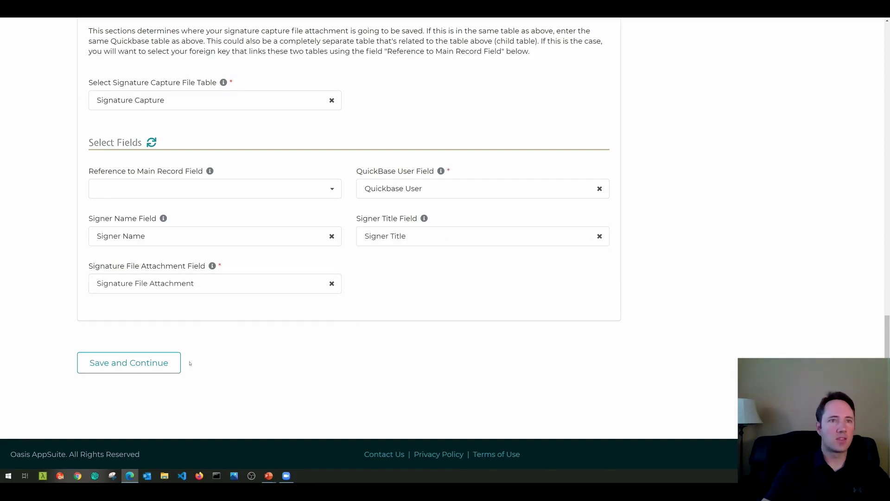
pyautogui.click(154, 363)
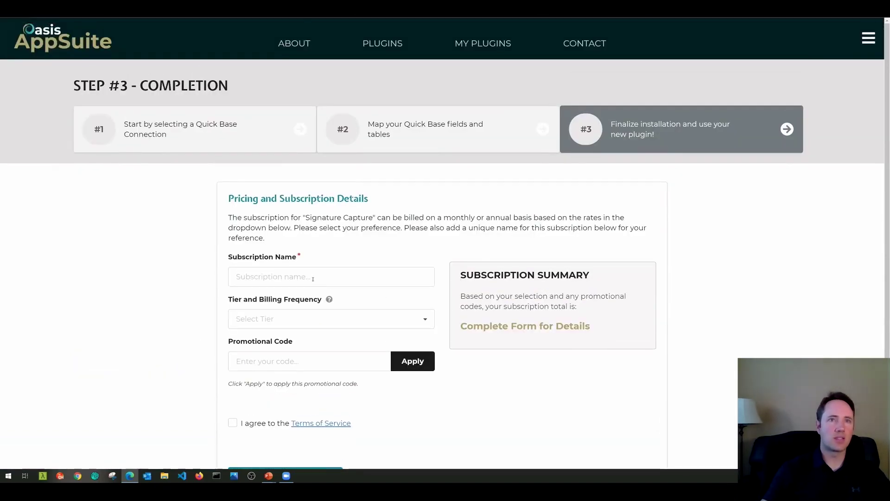
# Step: Name the subscription Empower Demo and choose the Tier 1 Billed Monthly - $55.00/mo billing option
pyautogui.click(319, 280)
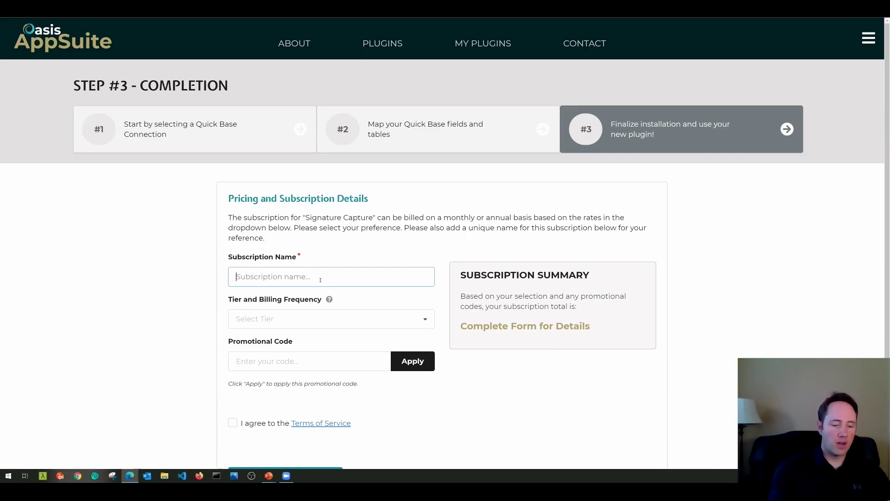
pyautogui.write('Empower Demo')
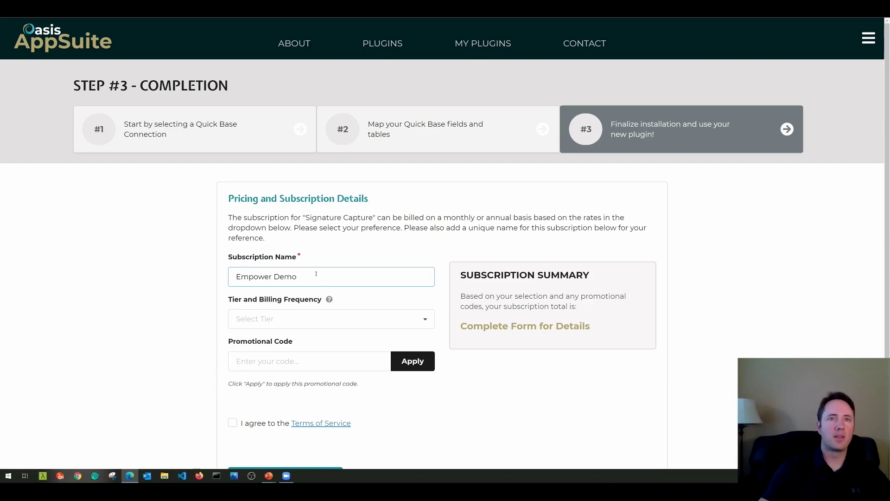
pyautogui.click(292, 324)
pyautogui.click(283, 340)
# Step: Agree to the Terms of Service and submit the plugin subscription
pyautogui.scroll(-3, 284, 342)
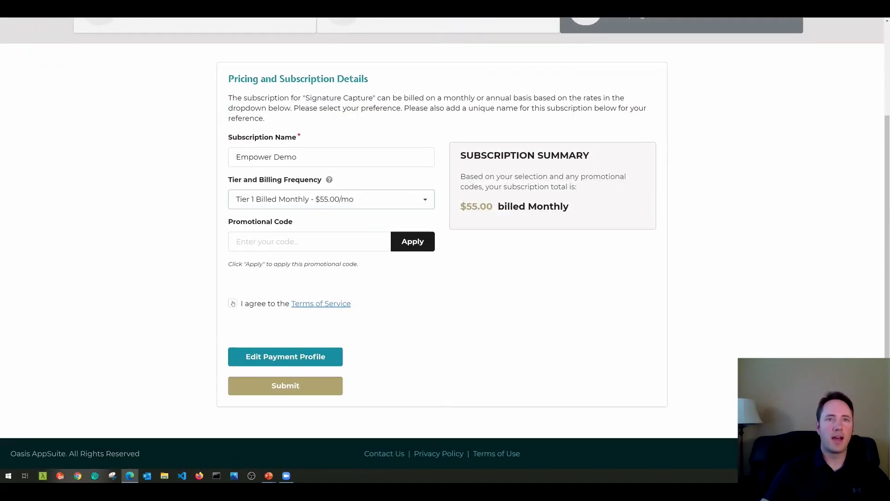
pyautogui.click(233, 305)
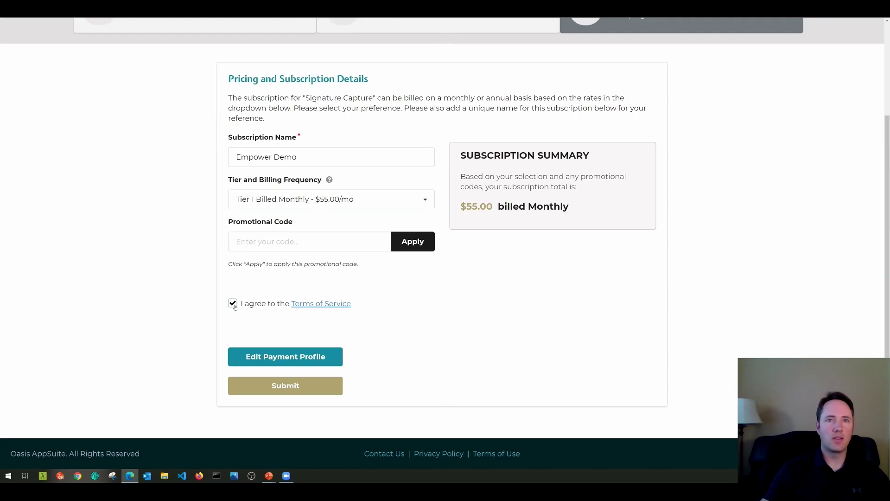
pyautogui.click(284, 388)
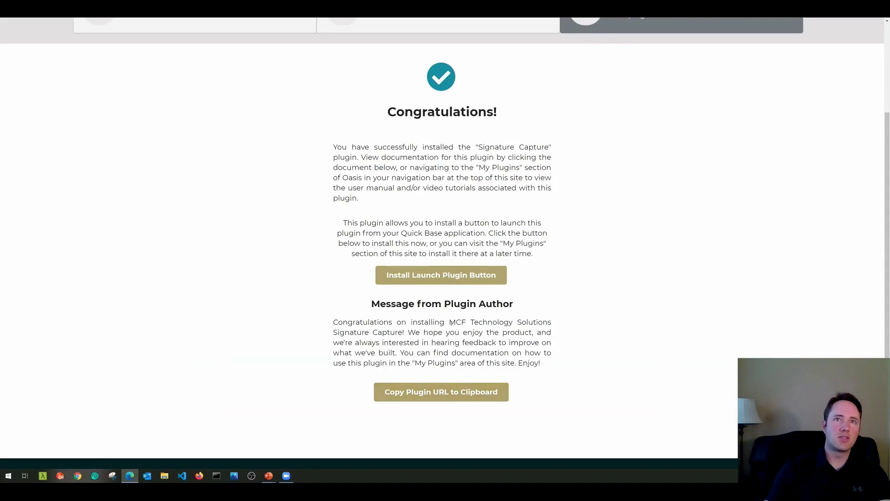
# Step: Have Oasis install the launch plugin button in the Quickbase application
pyautogui.scroll(3, 451, 322)
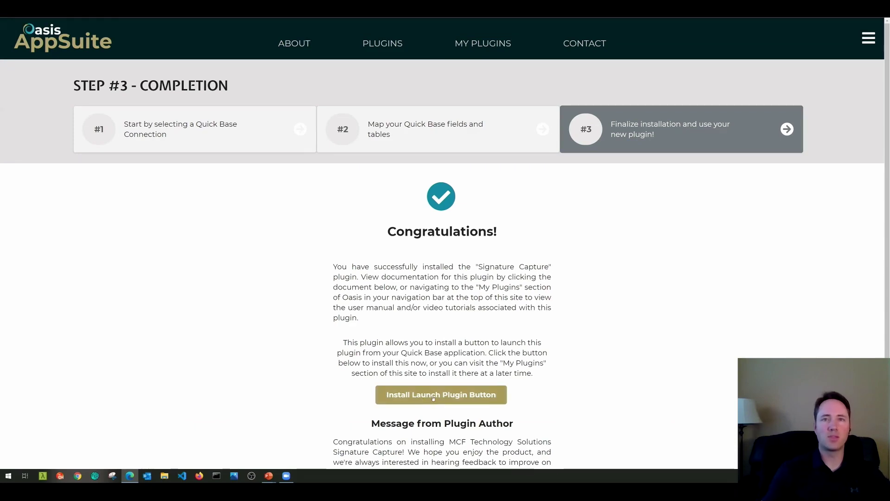
pyautogui.click(491, 394)
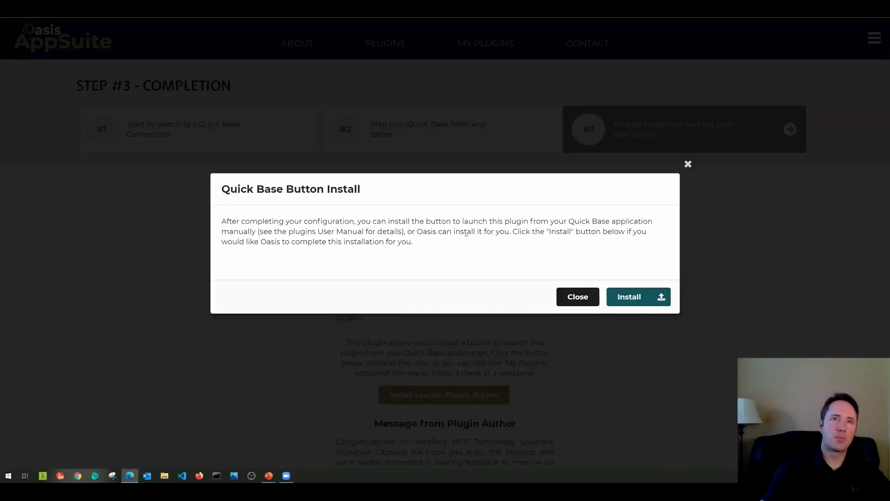
pyautogui.click(622, 299)
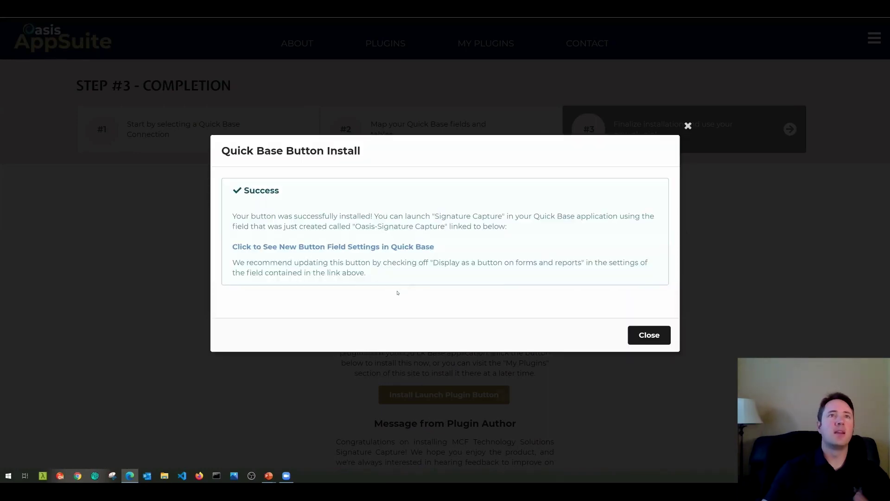
# Step: Open the new button field's settings in Quickbase in a separate browser tab
pyautogui.rightClick(308, 249)
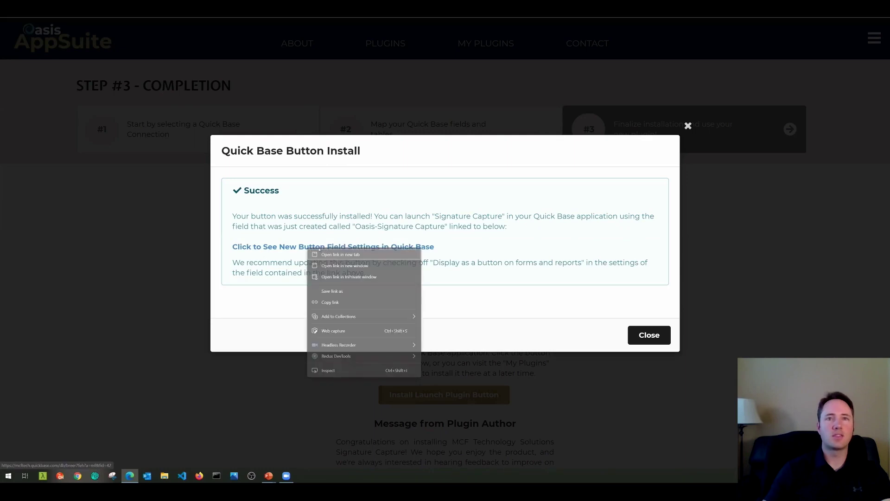
pyautogui.click(349, 254)
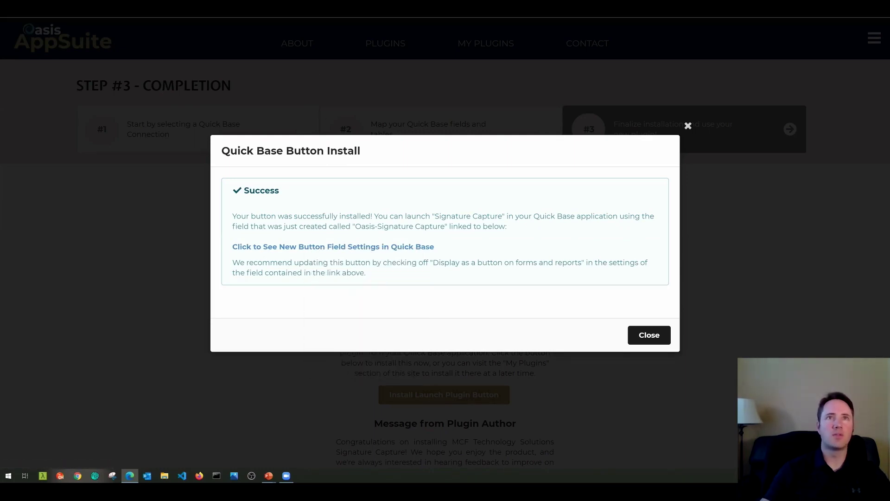
pyautogui.hotkey('ctrl', 'Tab')
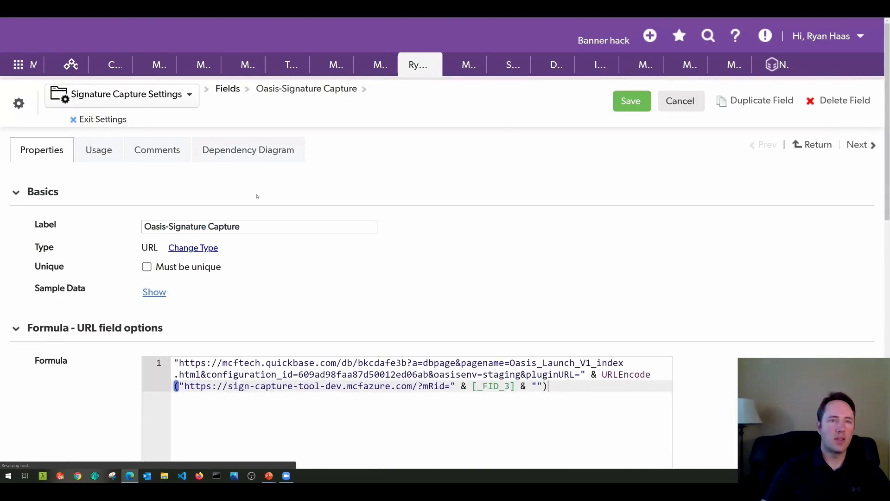
# Step: Set the link text of the Oasis-Signature Capture field to Launch Signature UI
pyautogui.scroll(-6, 282, 215)
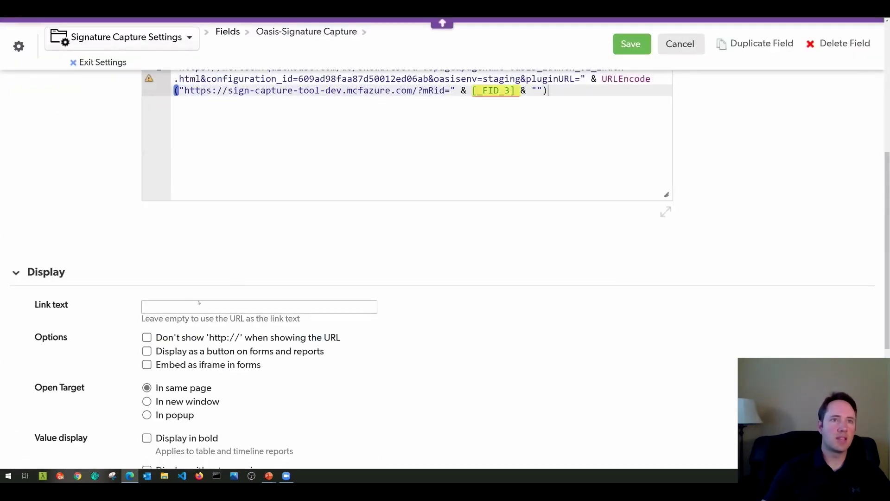
pyautogui.click(186, 304)
pyautogui.write('Launc')
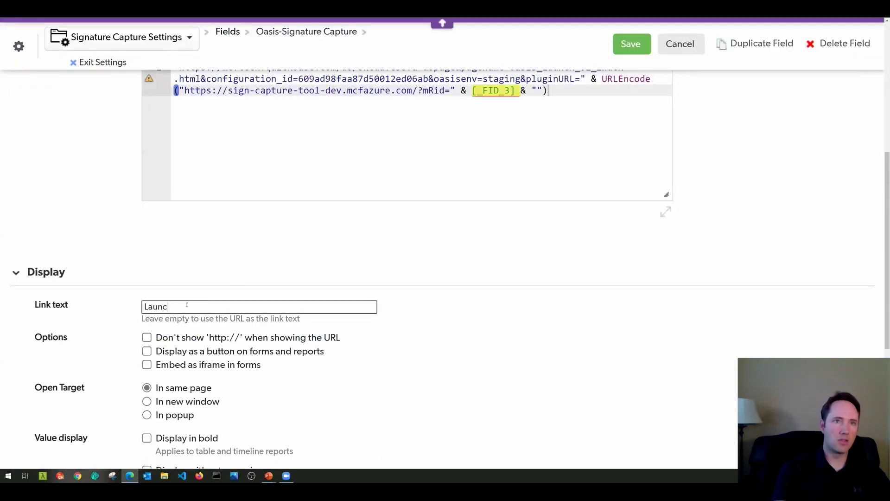
pyautogui.write('h Signature UI')
# Step: Display the field as a button on forms and reports, with a dark blue button color
pyautogui.click(272, 351)
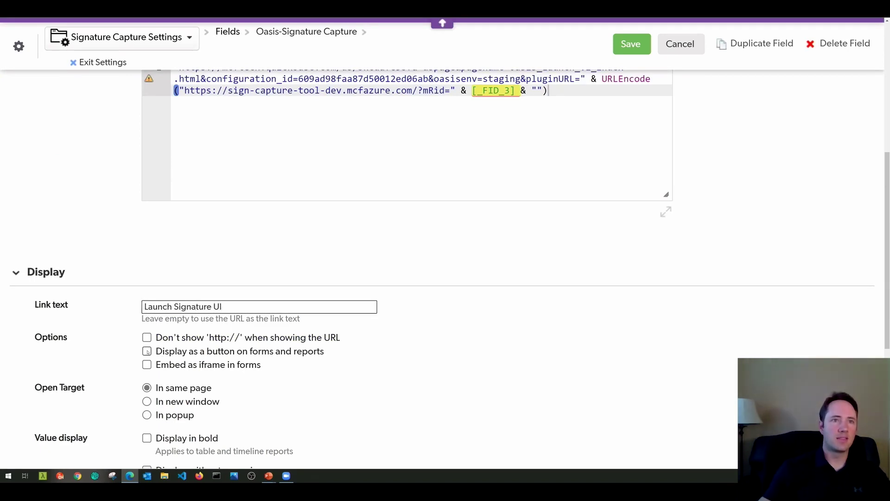
pyautogui.click(290, 387)
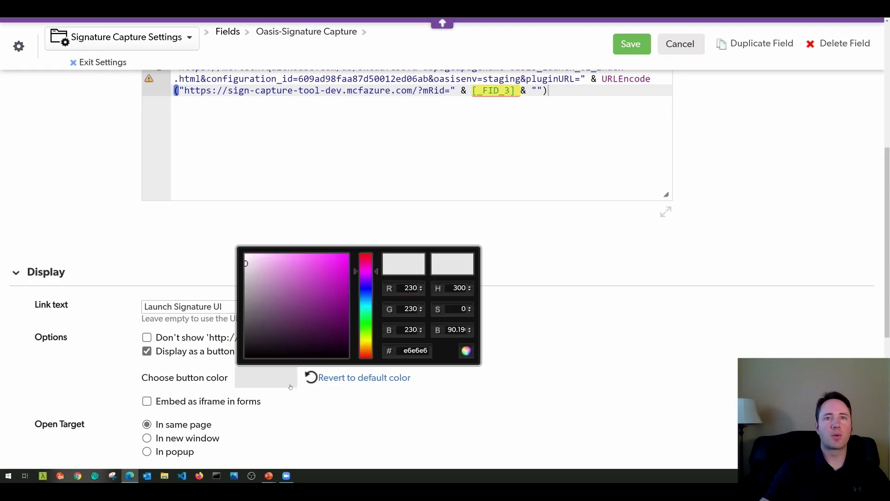
pyautogui.moveTo(365, 292); pyautogui.dragTo(350, 309)
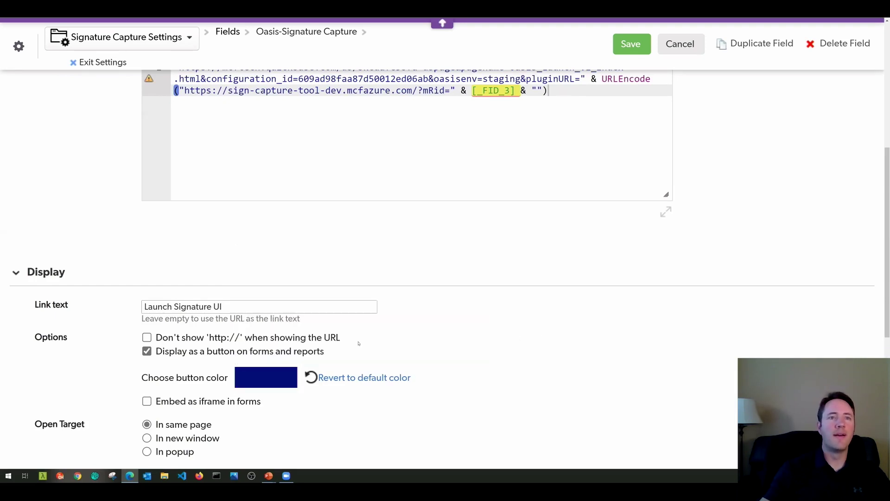
# Step: Finish the display options of the Oasis-Signature Capture field and save its settings
pyautogui.scroll(-5, 147, 190)
pyautogui.click(147, 190)
pyautogui.click(633, 51)
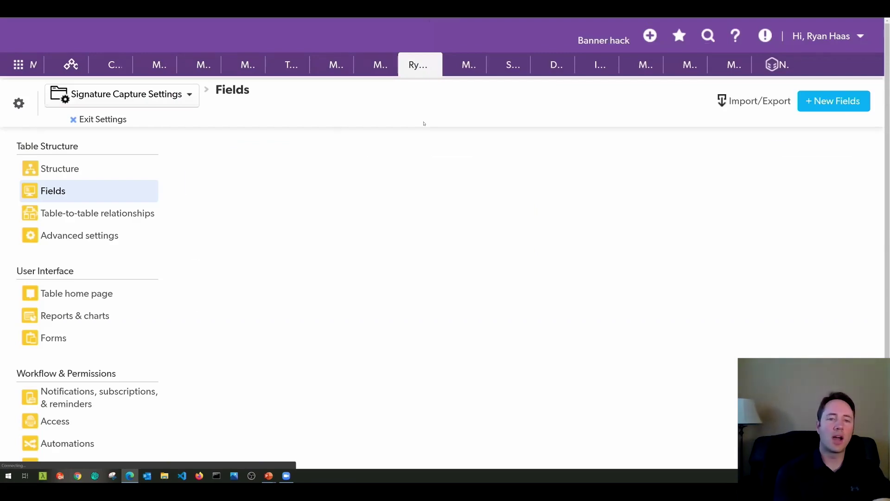
# Step: Launch the signature UI for the Signature Capture record in a new browser tab
pyautogui.scroll(-3, 464, 153)
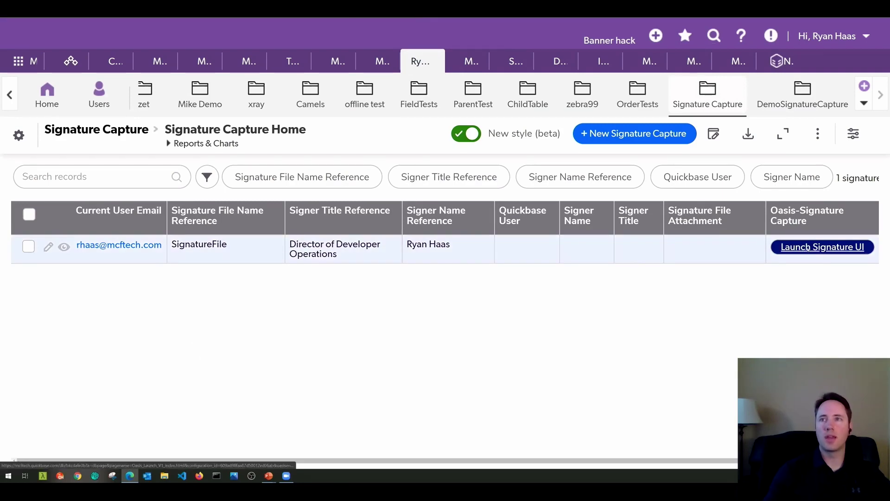
pyautogui.rightClick(808, 248)
pyautogui.click(814, 255)
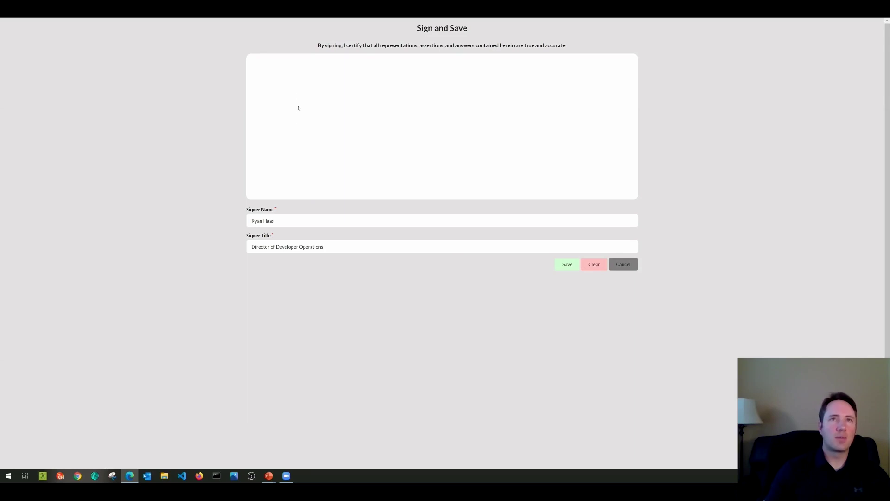
# Step: Handwrite the signer's full name across the upper part of the white signature area
pyautogui.moveTo(298, 89); pyautogui.dragTo(265, 131)
pyautogui.moveTo(264, 85); pyautogui.dragTo(301, 81)
pyautogui.moveTo(318, 116)
pyautogui.mouseDown()
pyautogui.moveTo(306, 125)
pyautogui.moveTo(318, 117)
pyautogui.mouseUp()
pyautogui.moveTo(343, 86)
pyautogui.mouseDown()
pyautogui.moveTo(337, 126)
pyautogui.moveTo(367, 124)
pyautogui.mouseUp()
pyautogui.moveTo(407, 89); pyautogui.dragTo(379, 134)
pyautogui.moveTo(431, 114)
pyautogui.mouseDown()
pyautogui.moveTo(446, 121)
pyautogui.moveTo(479, 90)
pyautogui.moveTo(474, 117)
pyautogui.mouseUp()
pyautogui.moveTo(503, 86); pyautogui.dragTo(504, 123)
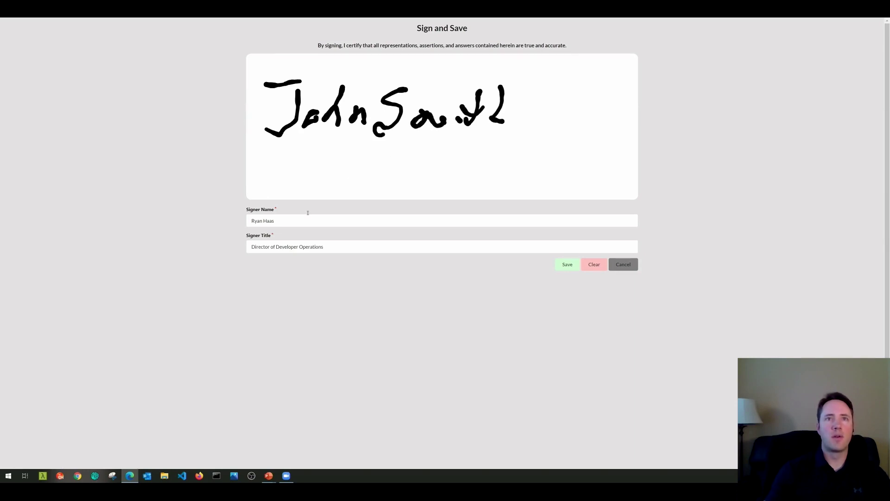
# Step: Enter the signer's full name, set the Signer Title to Vice President, and save the signature
pyautogui.moveTo(287, 218); pyautogui.dragTo(223, 218)
pyautogui.write('John Smith')
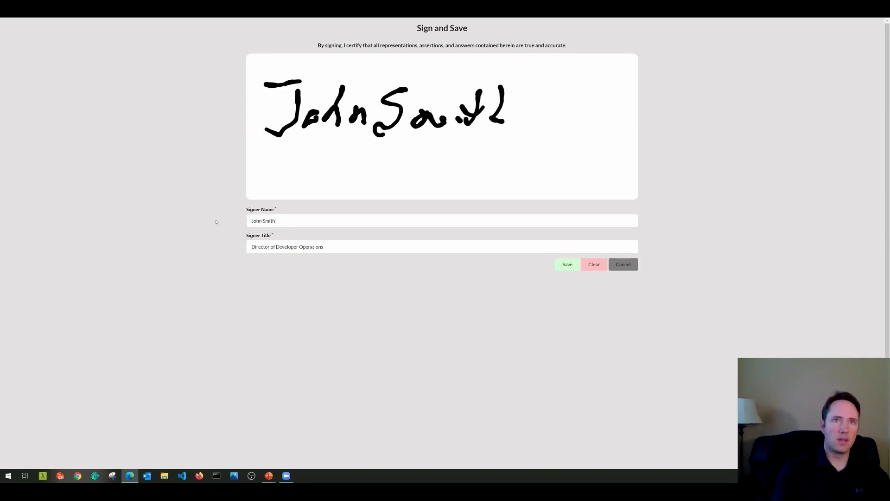
pyautogui.press('Tab')
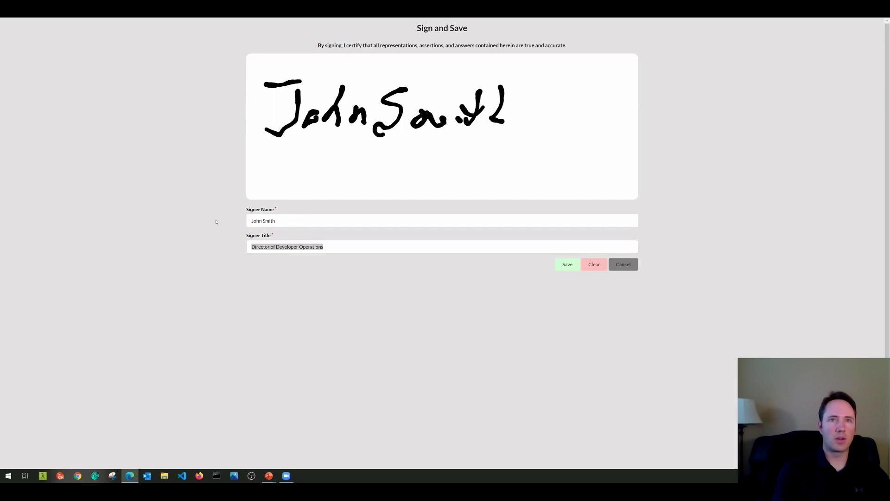
pyautogui.write('Vice Presdient')
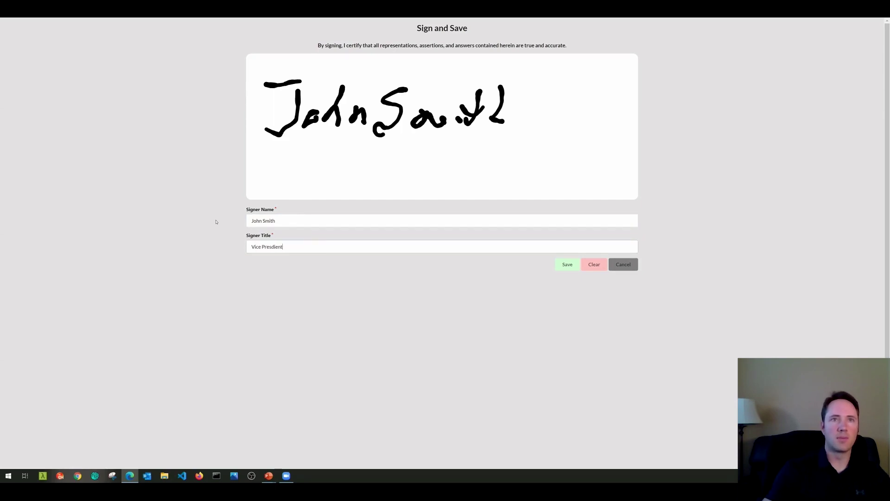
pyautogui.press('BackSpace')
pyautogui.press('BackSpace')
pyautogui.press('BackSpace')
pyautogui.press('BackSpace')
pyautogui.write('ent')
pyautogui.click(567, 265)
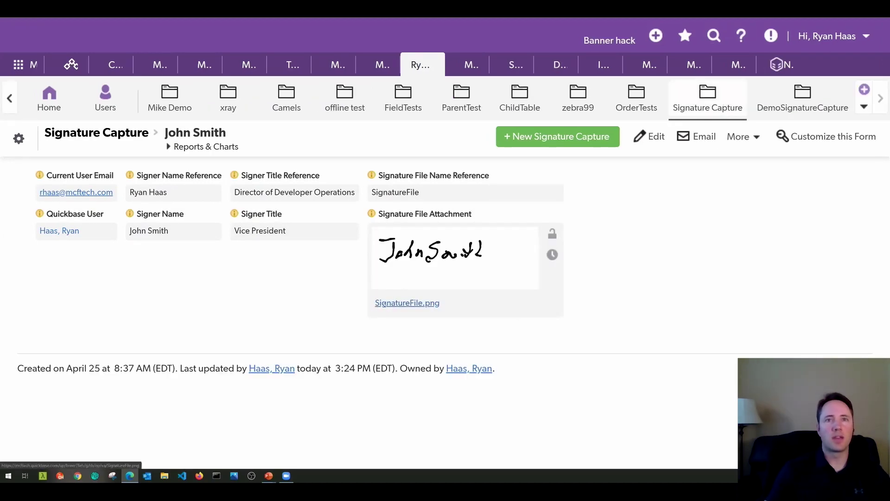
# Step: Examine the saved record's SignatureFile.png attachment and compare the Signer Name and Signer Title with their reference fields
pyautogui.rightClick(415, 306)
pyautogui.click(271, 146)
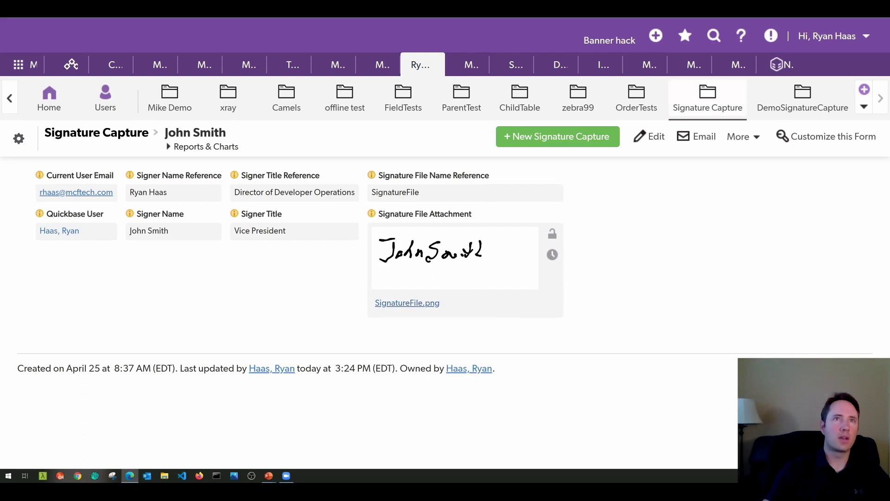
pyautogui.hotkey('ctrl', 'Tab')
pyautogui.hotkey('ctrl', 'shift', 'Tab')
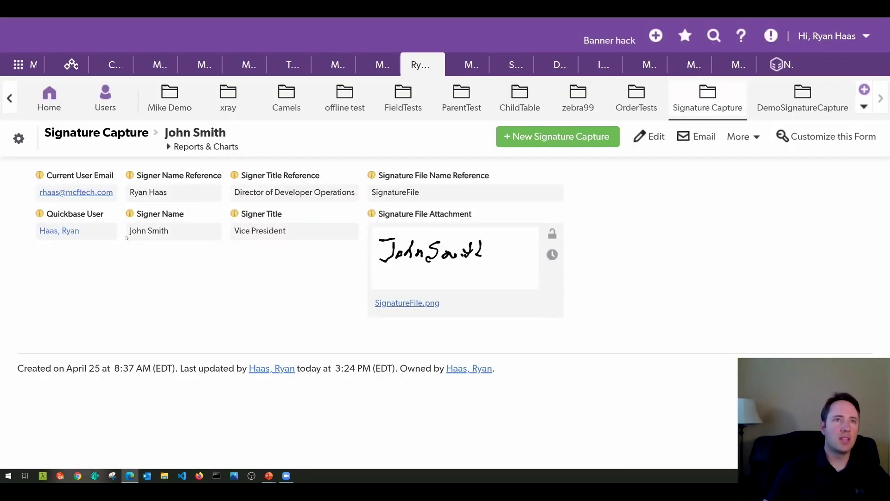
pyautogui.moveTo(129, 231); pyautogui.dragTo(171, 235)
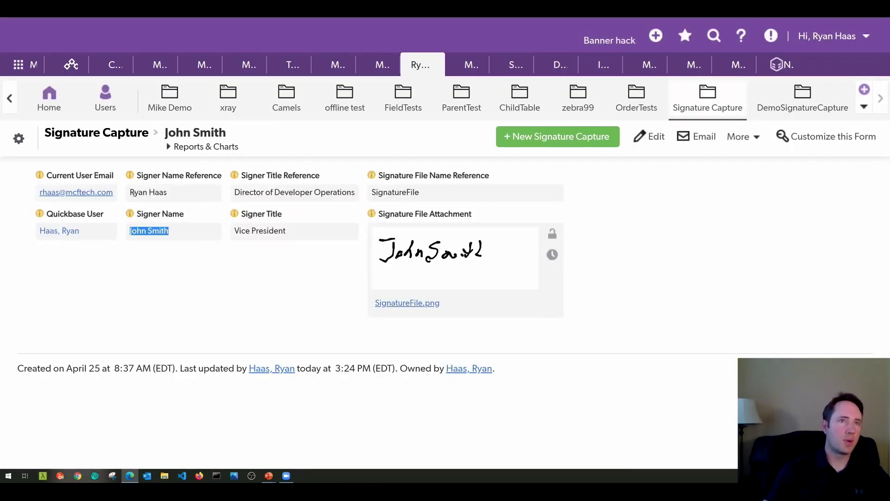
pyautogui.moveTo(169, 192); pyautogui.dragTo(125, 195)
pyautogui.moveTo(234, 230); pyautogui.dragTo(278, 231)
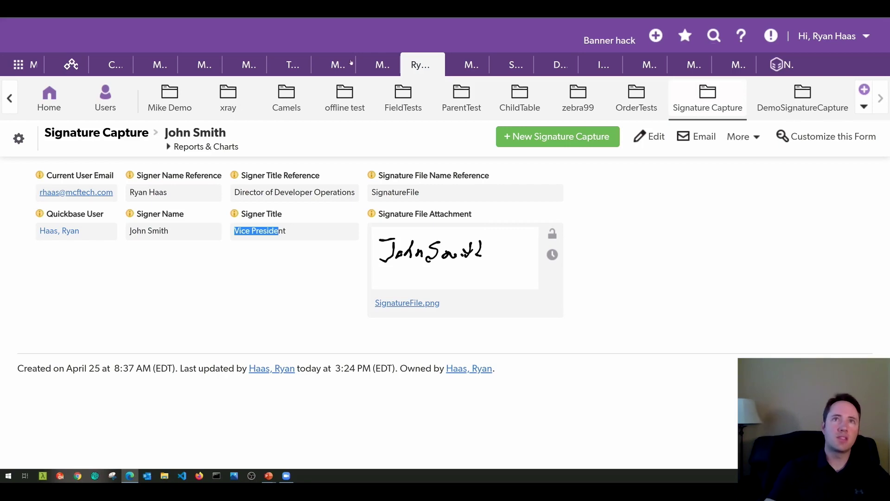
# Step: Switch to Oasis AppSuite, show the installed plugins, and view the tutorial video of the Gantt Test RH plugin
pyautogui.click(542, 9)
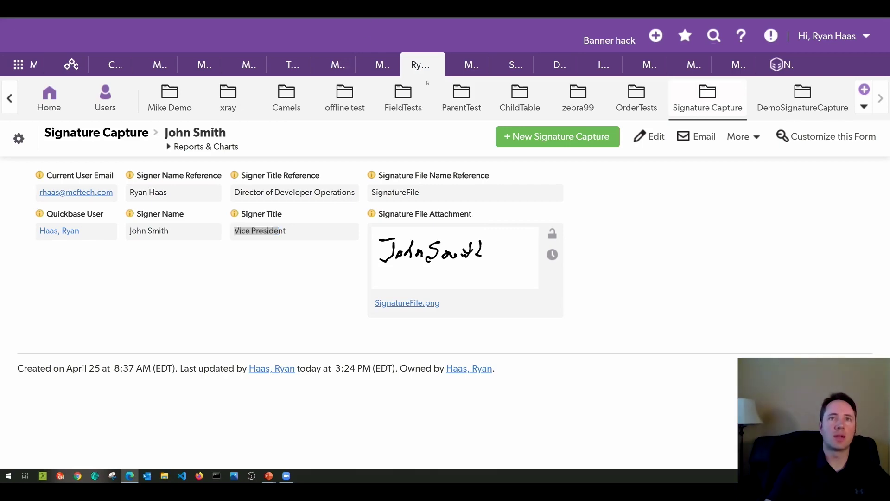
pyautogui.click(689, 126)
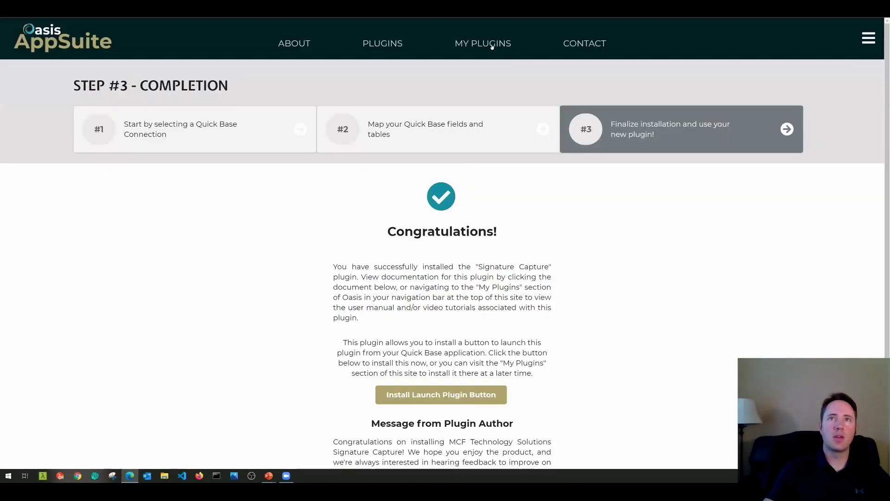
pyautogui.click(477, 41)
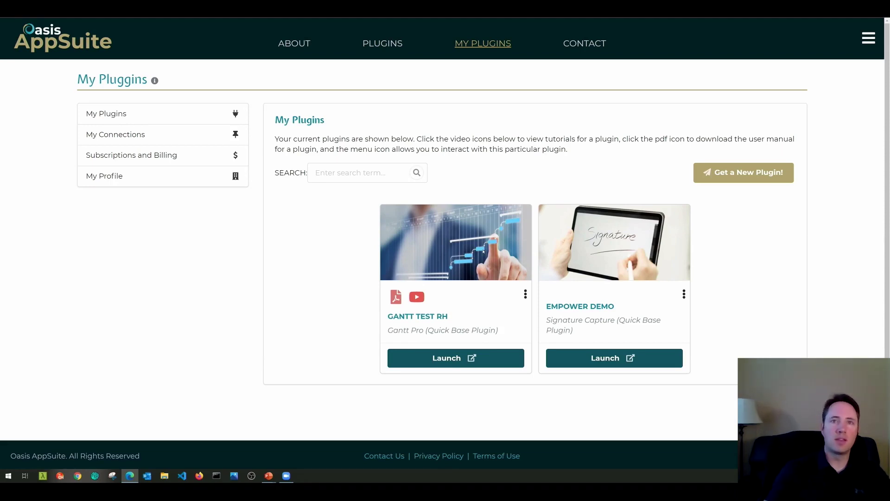
pyautogui.click(416, 299)
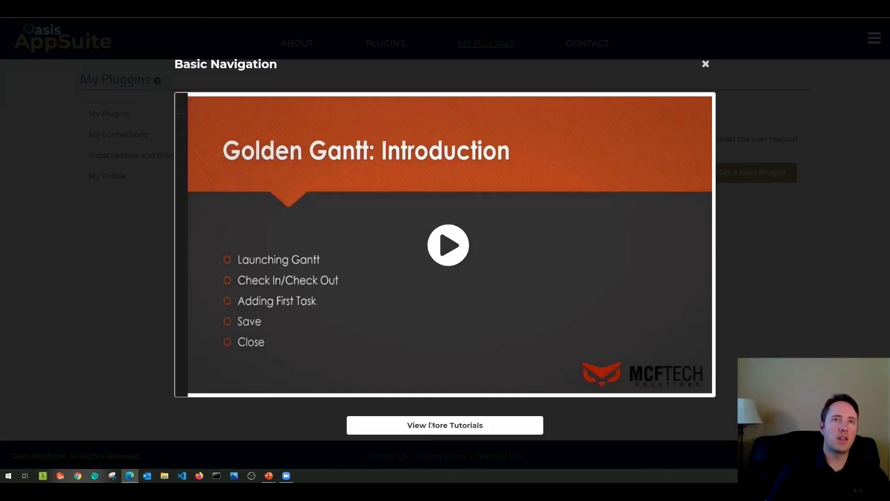
pyautogui.click(125, 274)
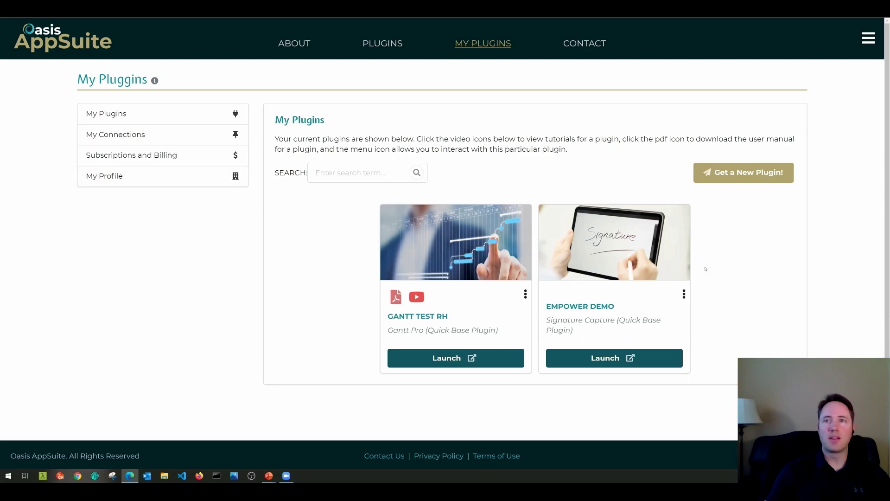
# Step: Open the Empower Demo plugin's configuration for editing and proceed to its field and table mapping step
pyautogui.click(684, 294)
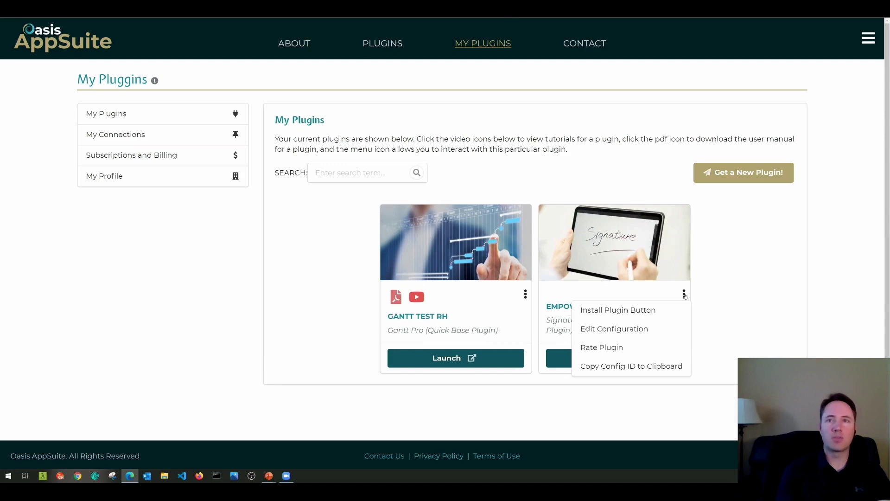
pyautogui.click(617, 329)
pyautogui.click(168, 397)
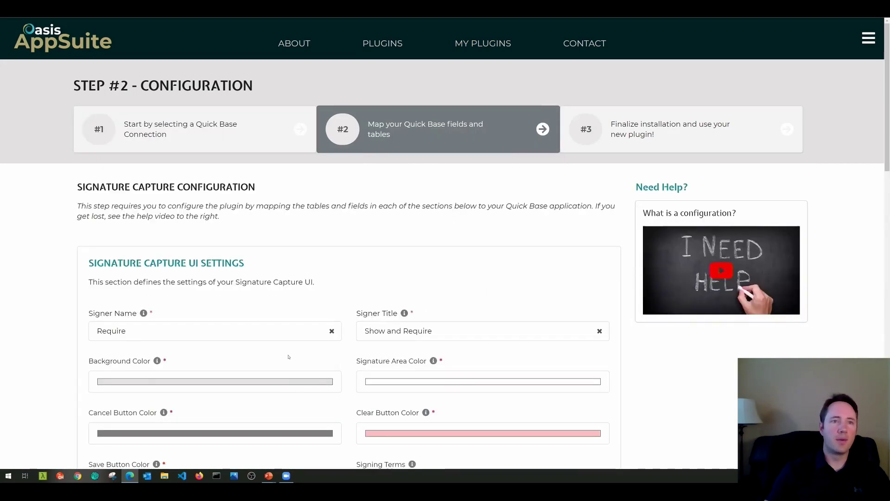
# Step: Set the Signature Capture UI background color to light yellow and save the configuration
pyautogui.click(192, 381)
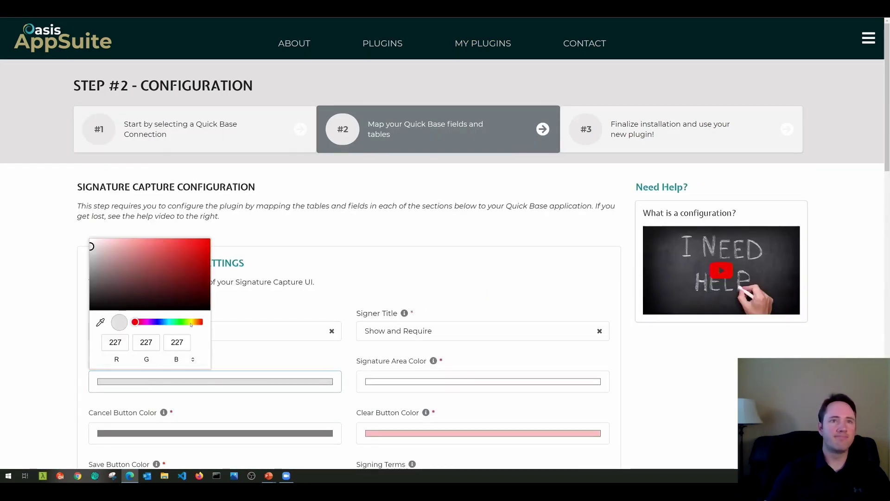
pyautogui.click(190, 321)
pyautogui.click(130, 239)
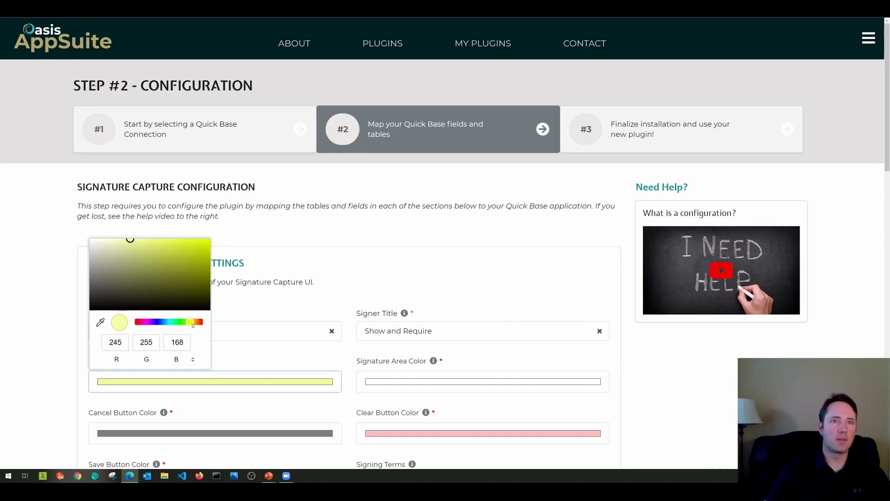
pyautogui.moveTo(190, 325); pyautogui.dragTo(192, 325)
pyautogui.moveTo(139, 243); pyautogui.dragTo(128, 239)
pyautogui.click(82, 316)
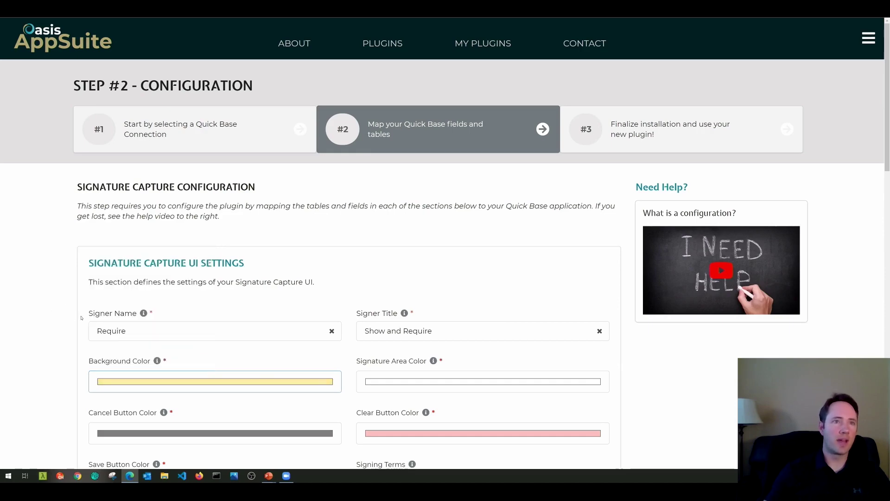
pyautogui.scroll(-15, 151, 282)
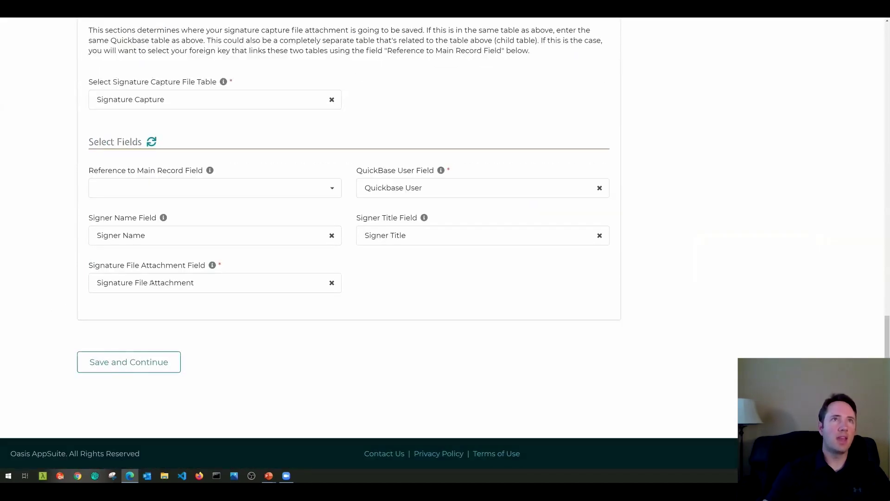
pyautogui.click(129, 362)
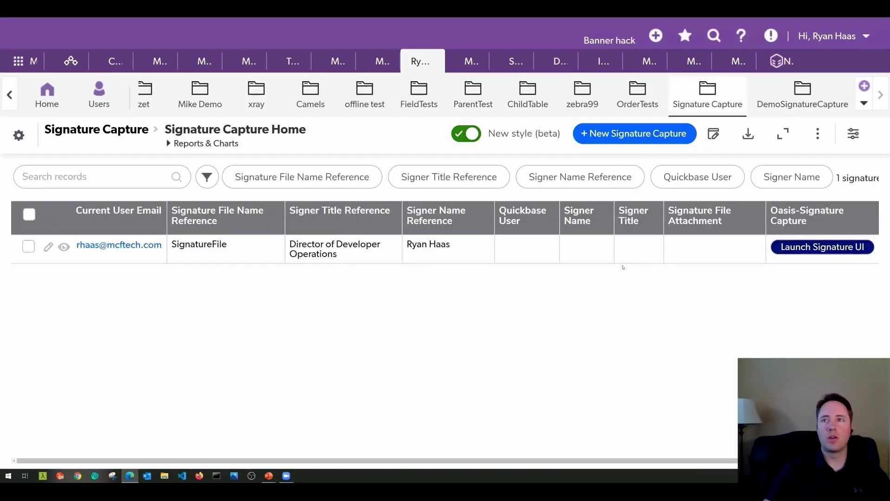
# Step: Relaunch the signature UI from the Quickbase record in a new browser tab to check its background color
pyautogui.rightClick(793, 253)
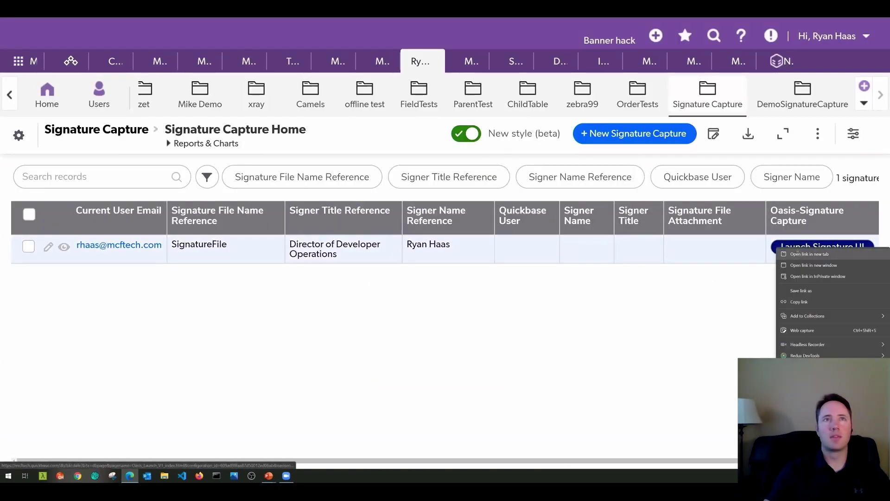
pyautogui.click(793, 254)
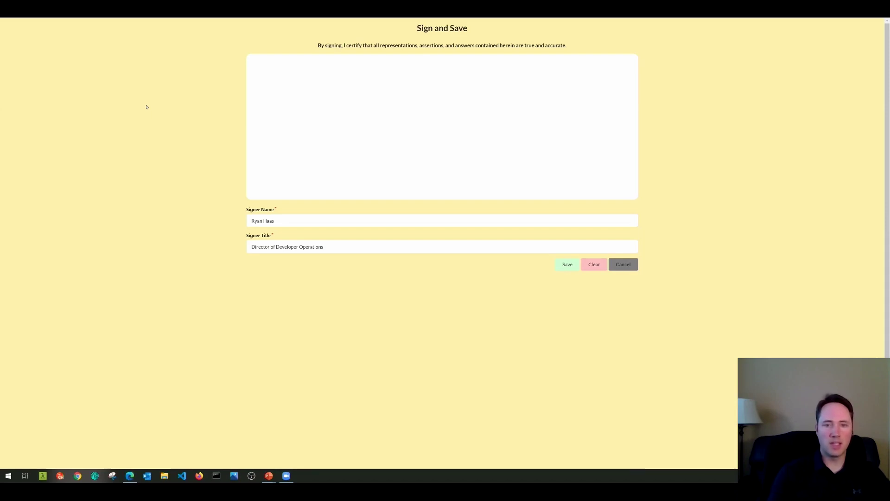
pyautogui.hotkey('alt', 'Tab')
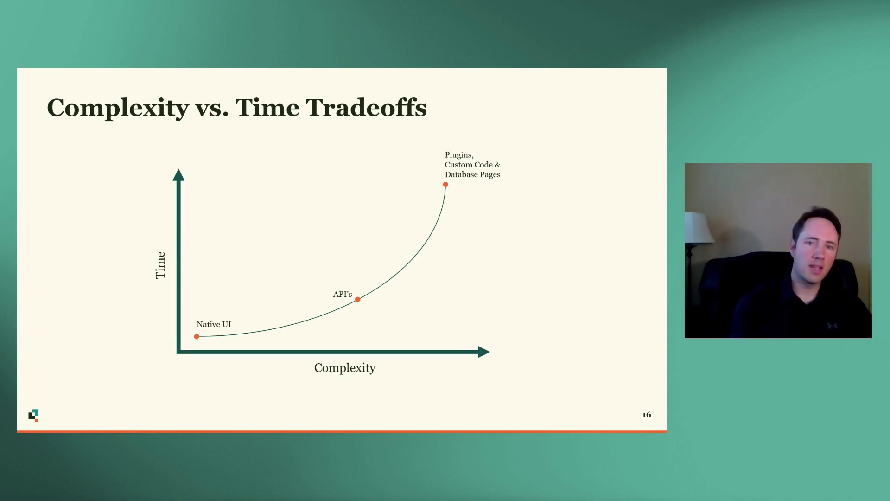
pyautogui.press('Right')
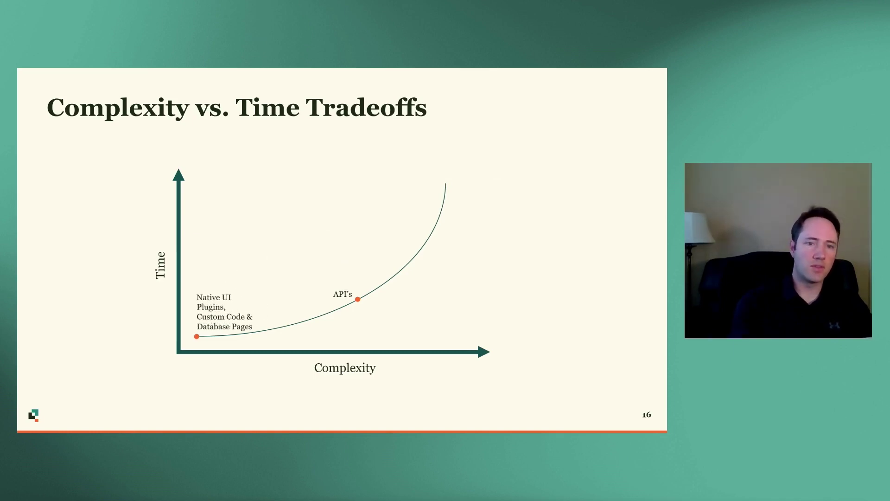
pyautogui.press('Right')
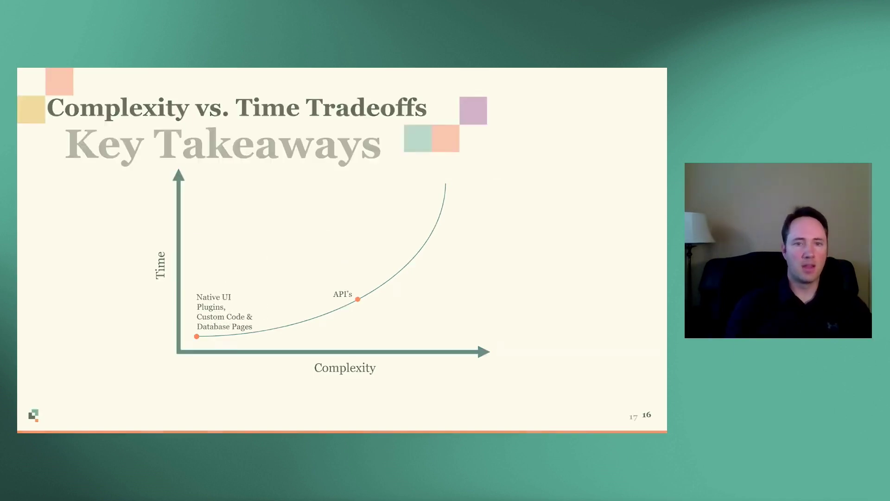